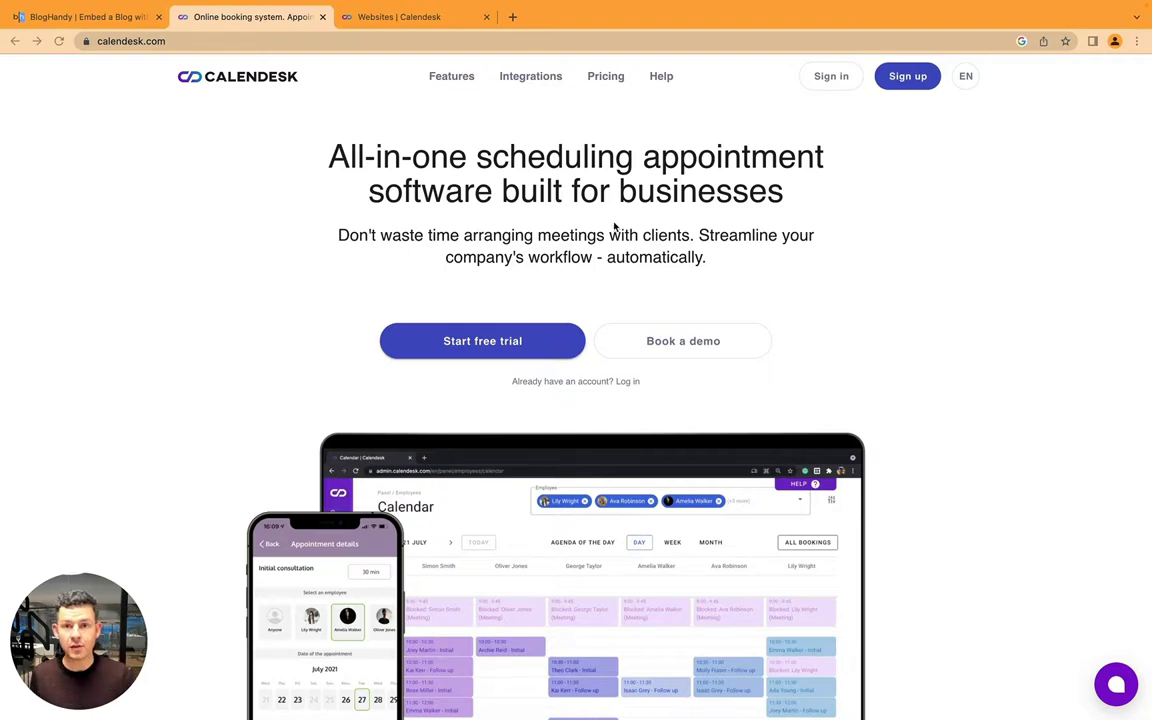
# Step: Go to the Calendesk websites list and find 'My website - Cleaning services'
pyautogui.click(408, 18)
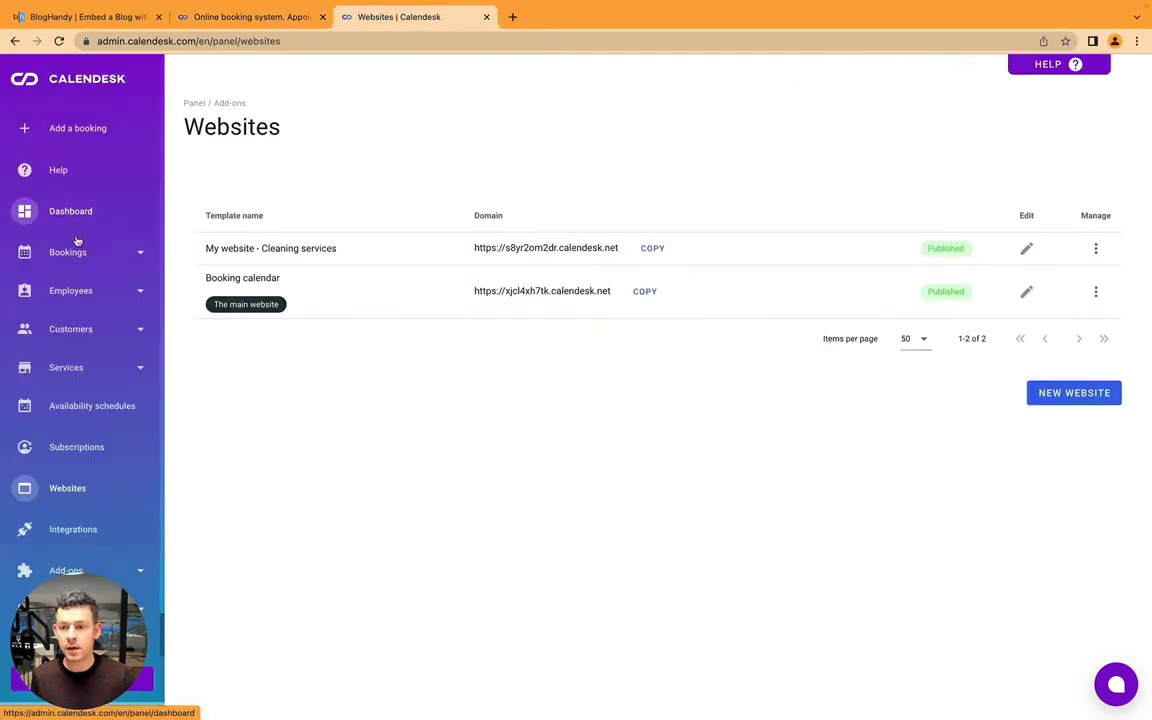
pyautogui.scroll(-1, 55, 380)
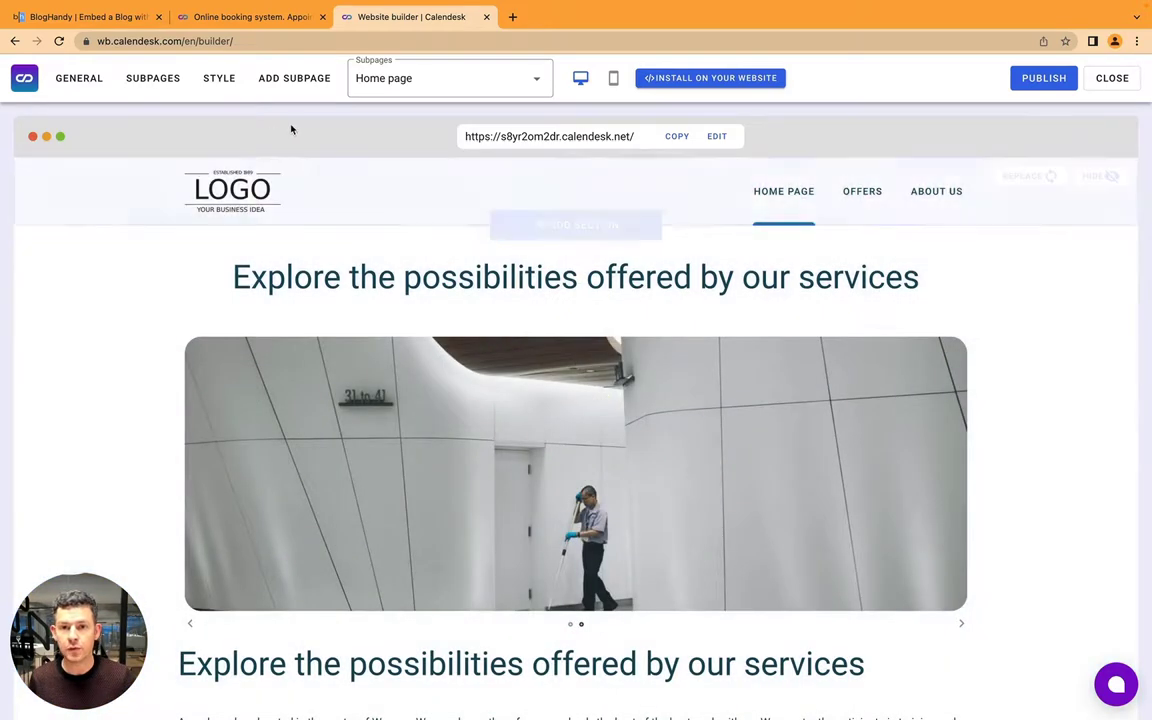
# Step: Open the Custom scripts field in General settings and copy BlogHandy's Step 1 install snippet
pyautogui.click(79, 78)
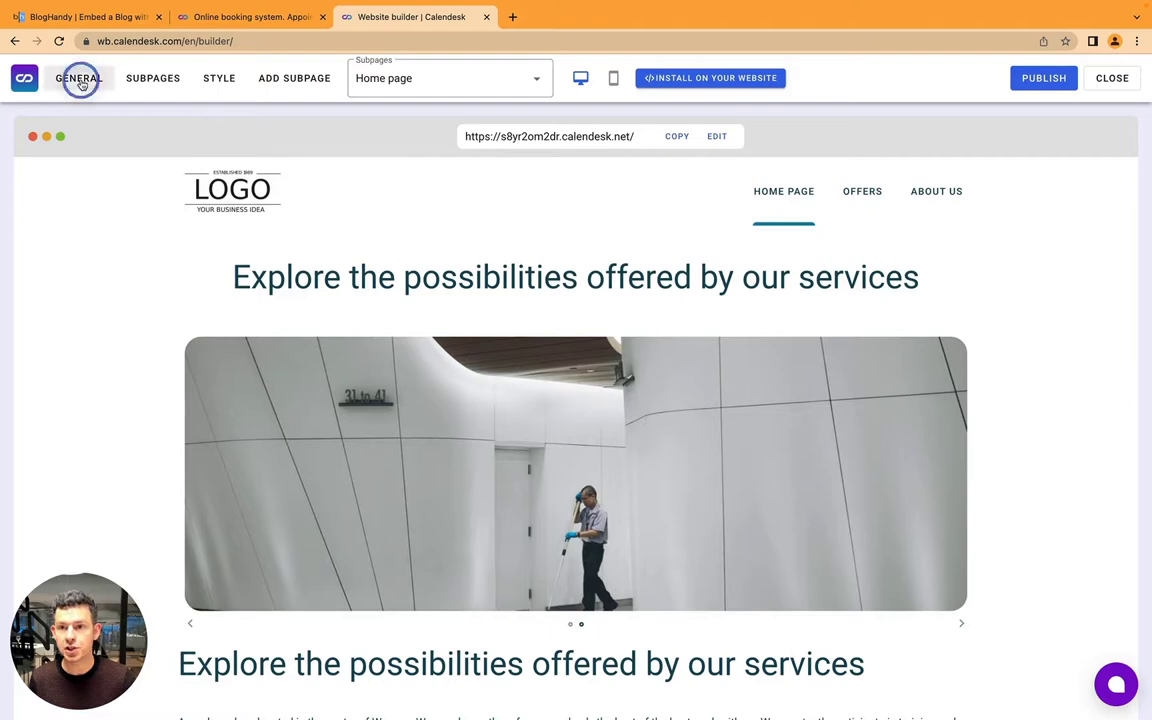
pyautogui.scroll(-5, 97, 243)
pyautogui.scroll(-3, 97, 243)
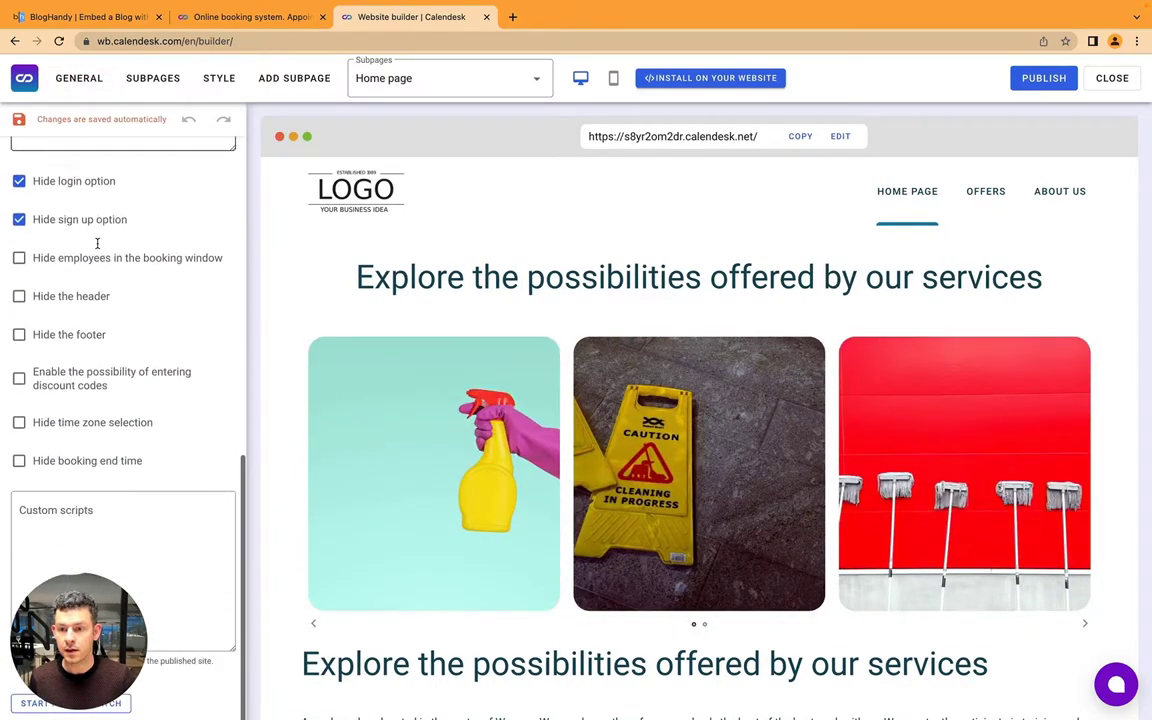
pyautogui.click(95, 515)
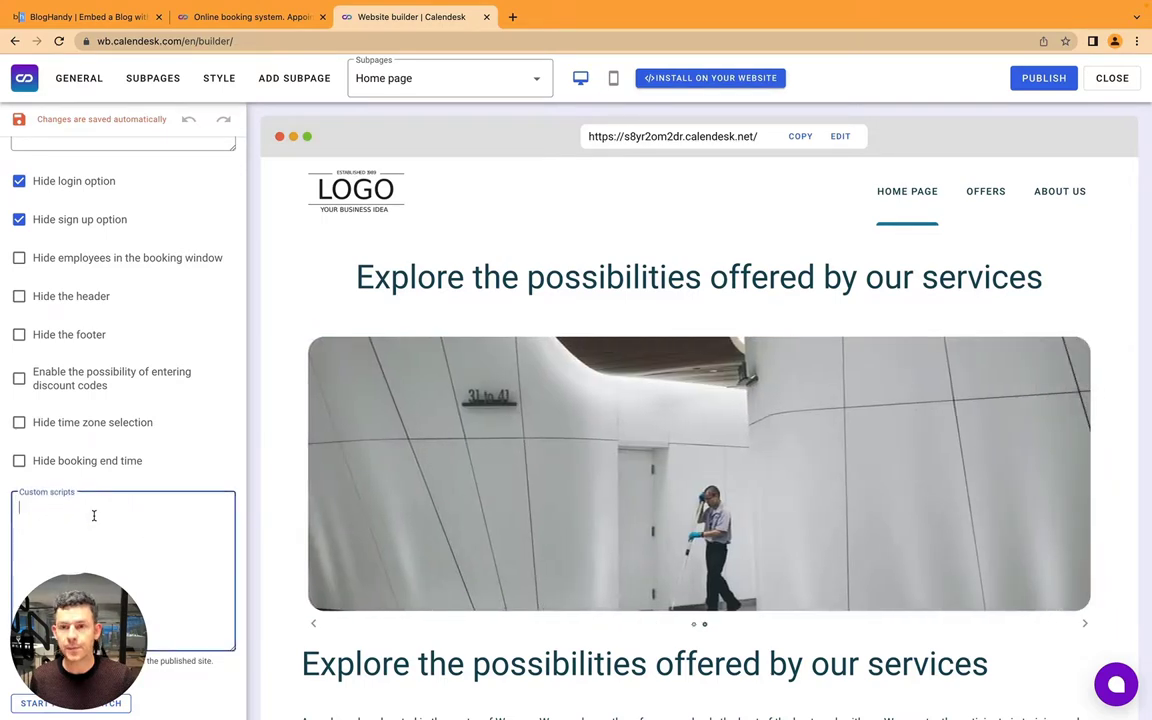
pyautogui.click(86, 22)
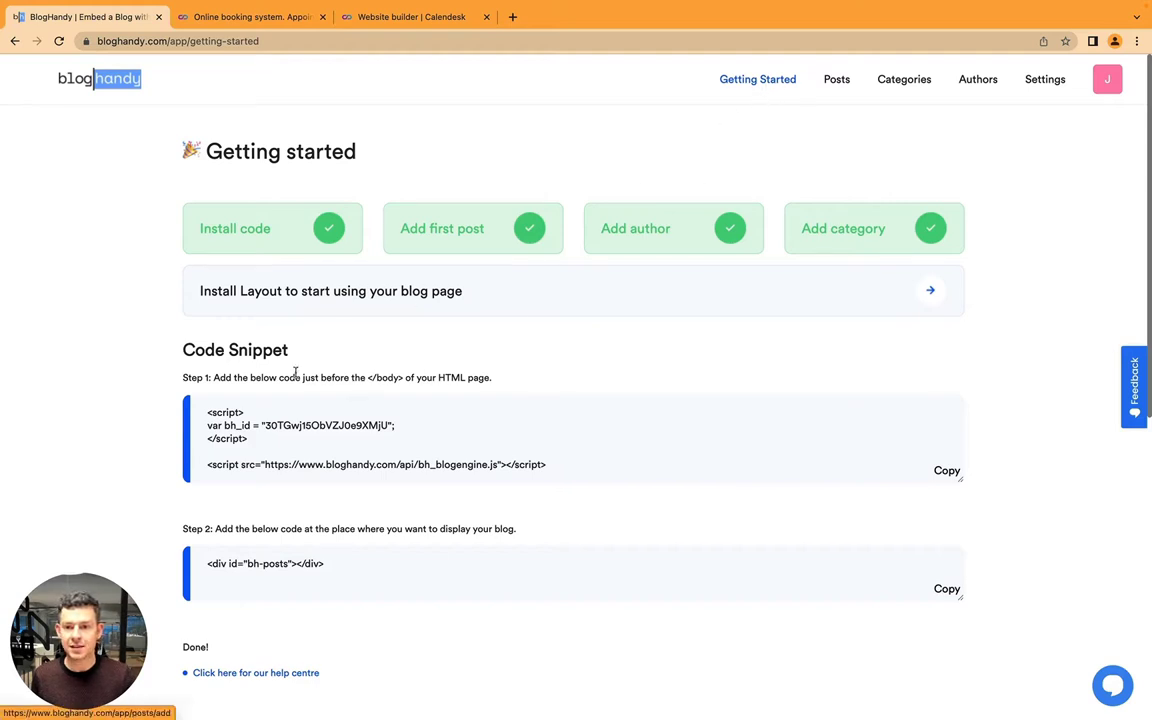
pyautogui.click(948, 471)
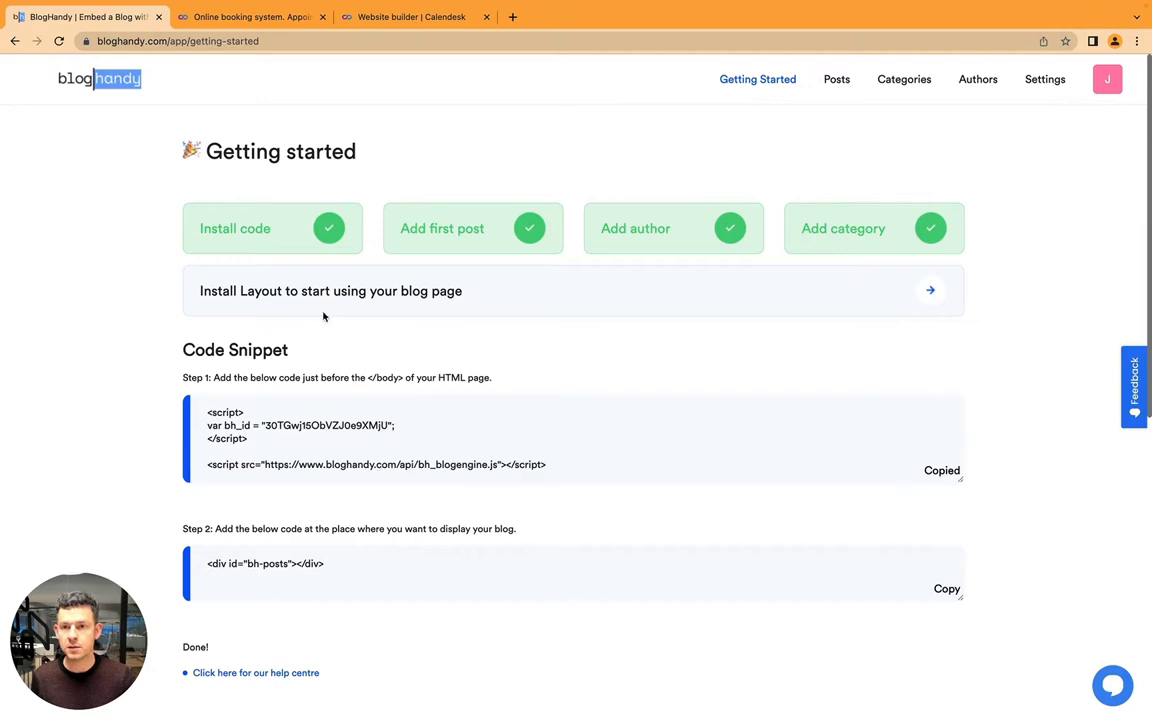
# Step: Paste BlogHandy's install script into the website's Custom scripts field
pyautogui.click(386, 18)
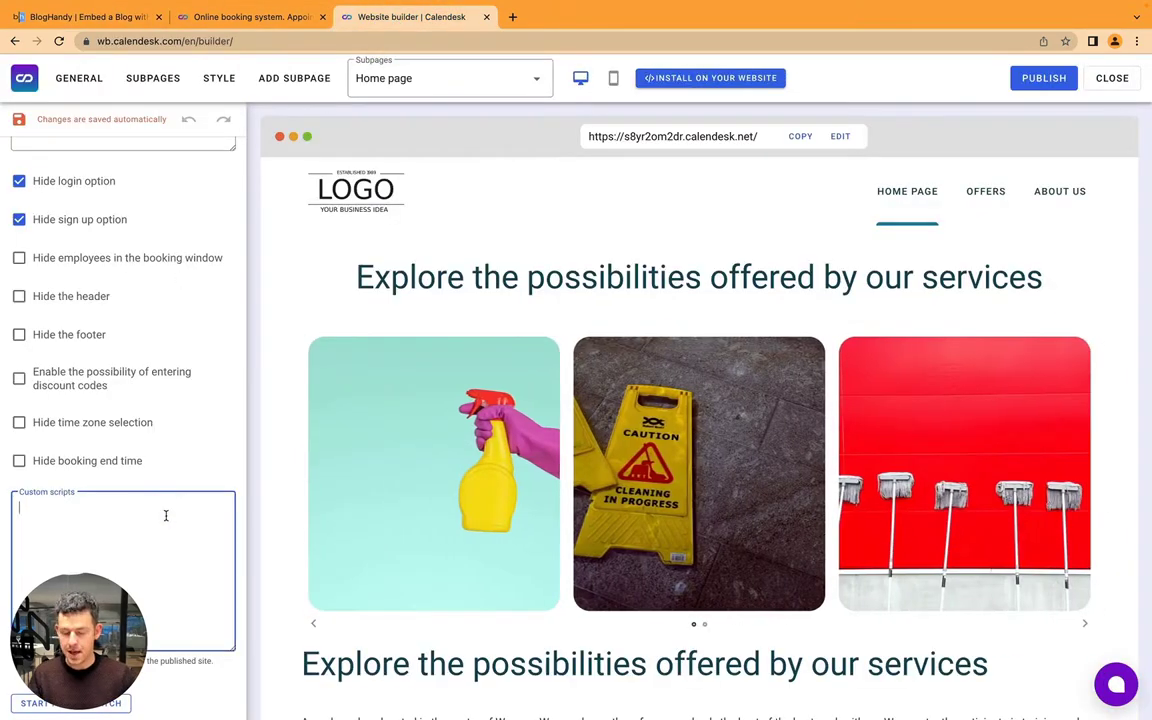
pyautogui.press('super+v')
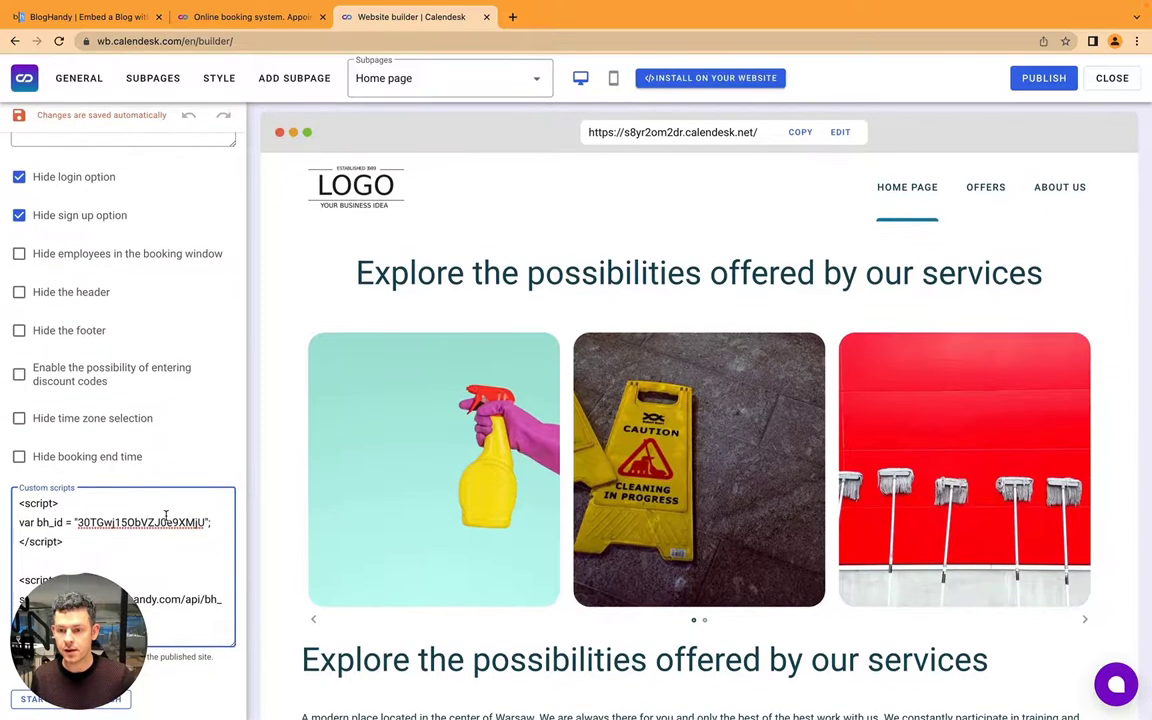
pyautogui.scroll(3, 166, 516)
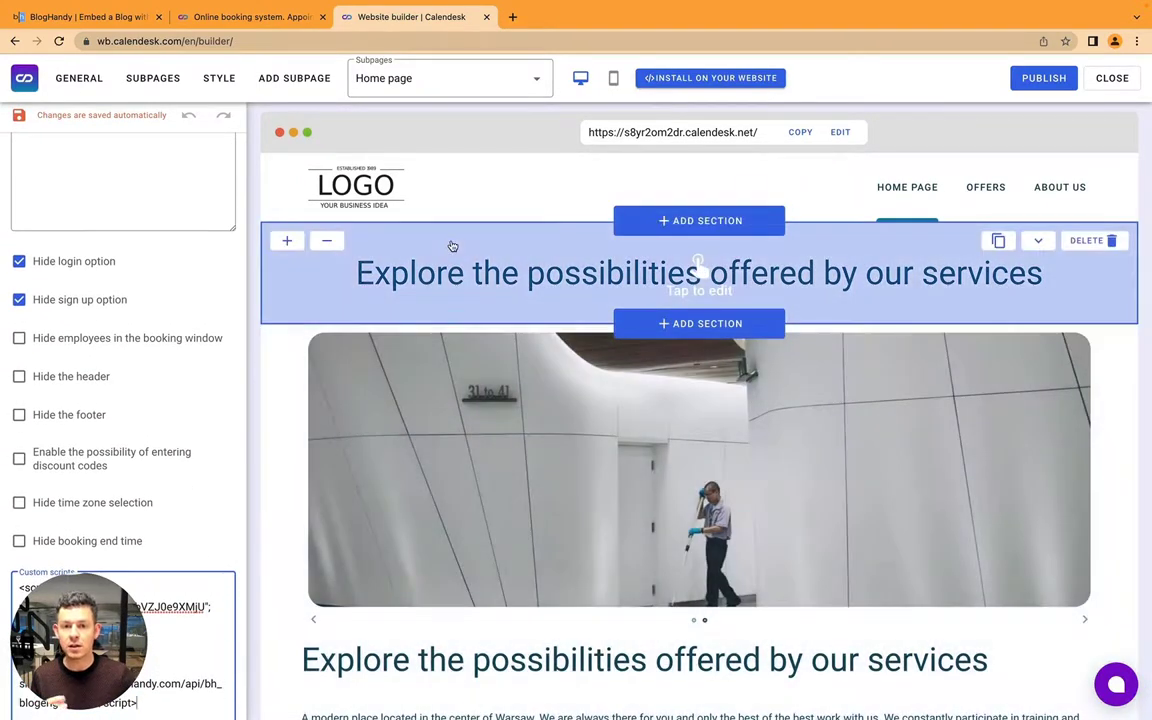
# Step: Open the home page heading section's settings and scroll down the preview
pyautogui.click(450, 247)
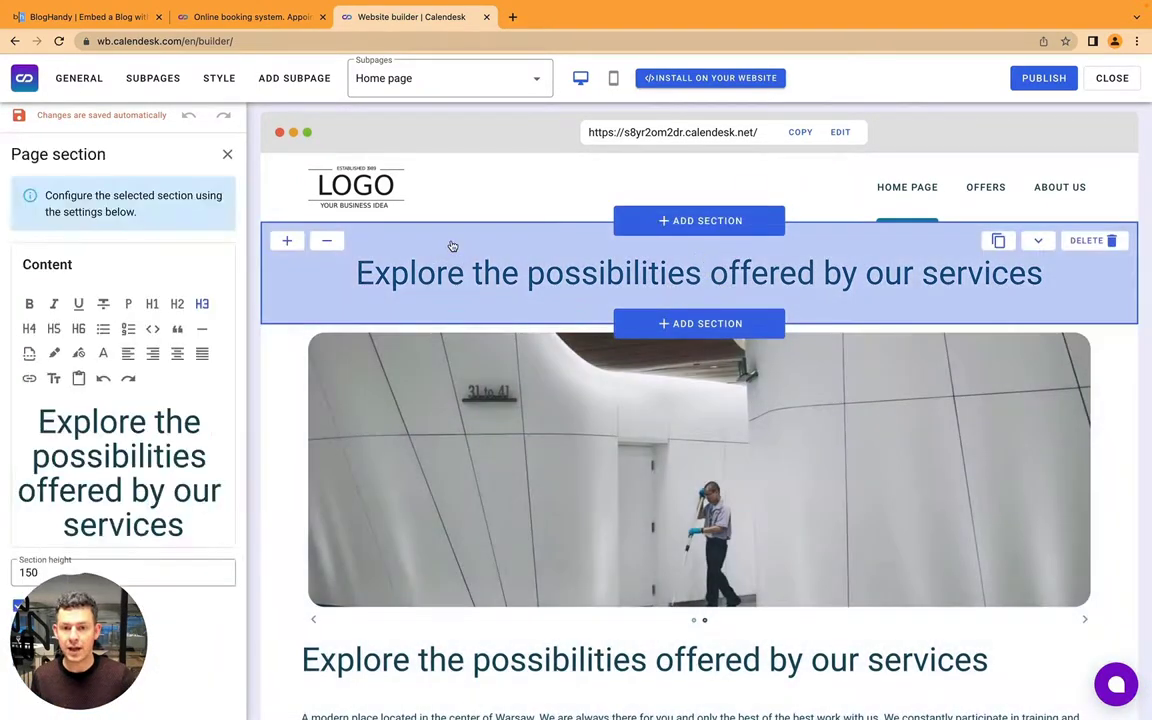
pyautogui.scroll(-3, 440, 277)
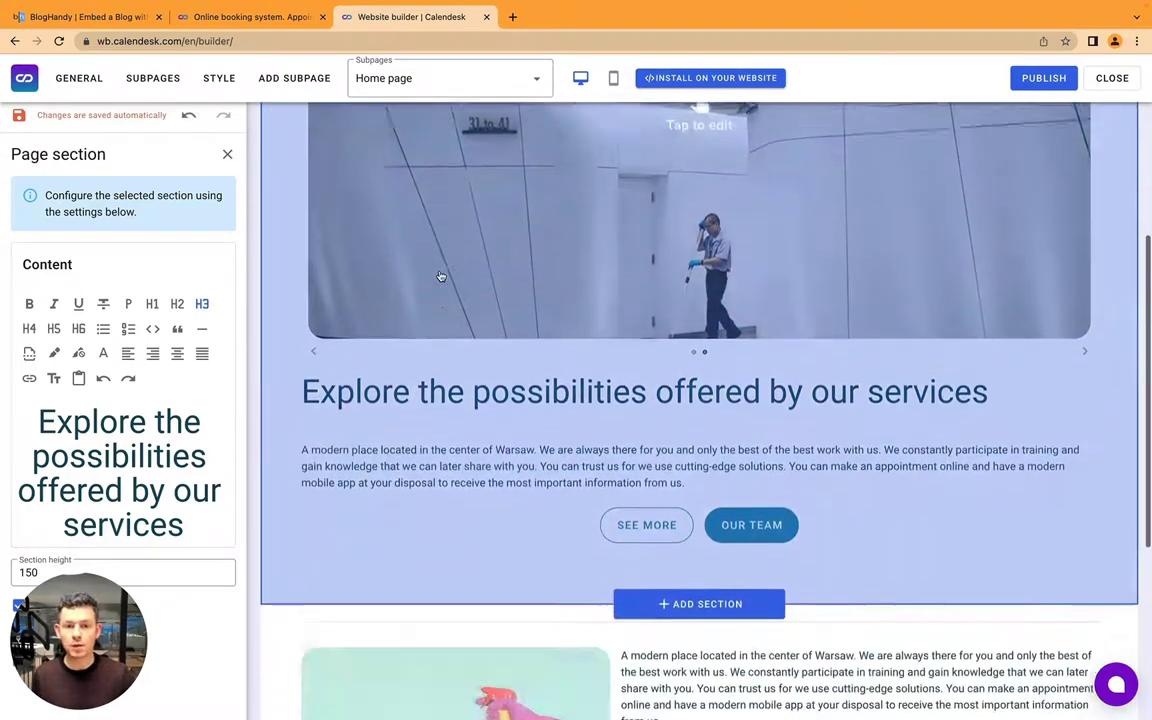
pyautogui.scroll(3, 440, 277)
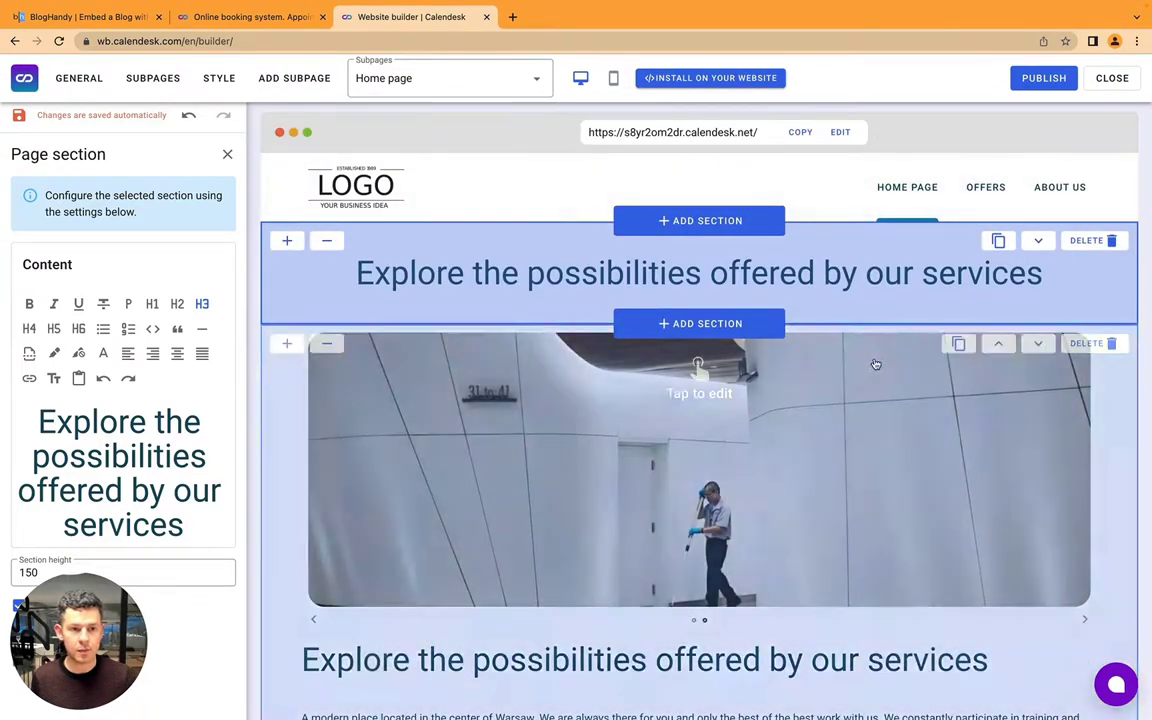
pyautogui.scroll(-4, 875, 364)
pyautogui.scroll(-2, 875, 364)
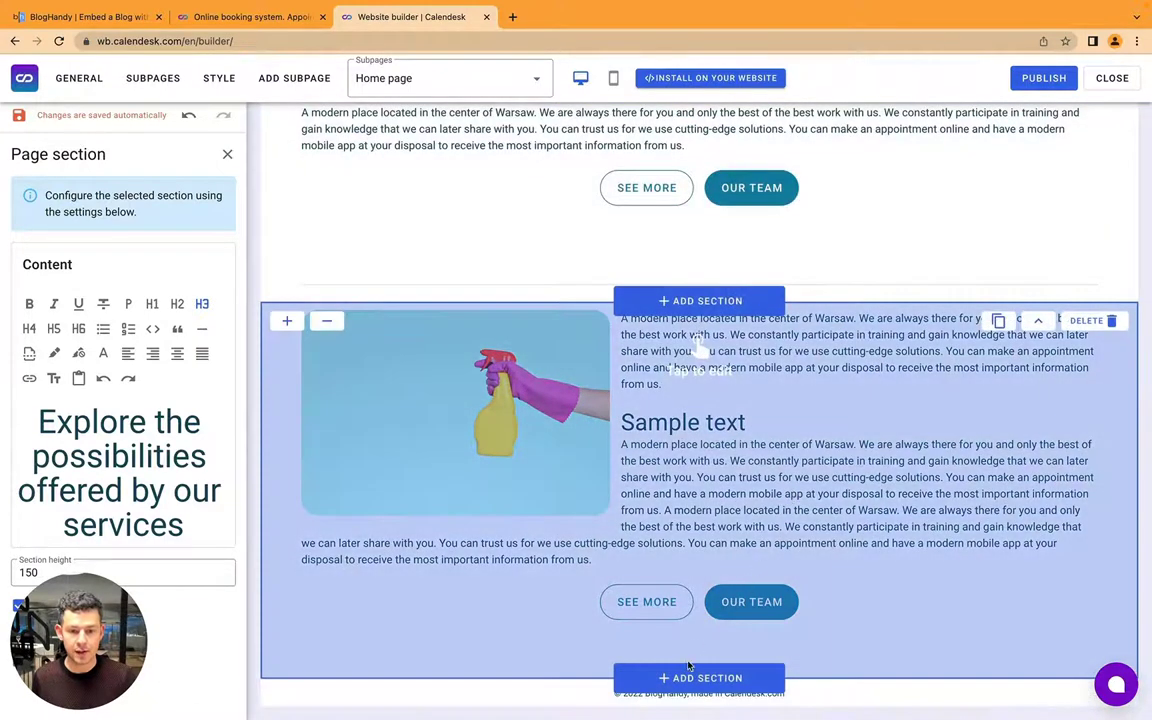
# Step: Add an Other > HTML Code section at the page bottom and copy BlogHandy's Step 2 bh-posts snippet
pyautogui.click(667, 679)
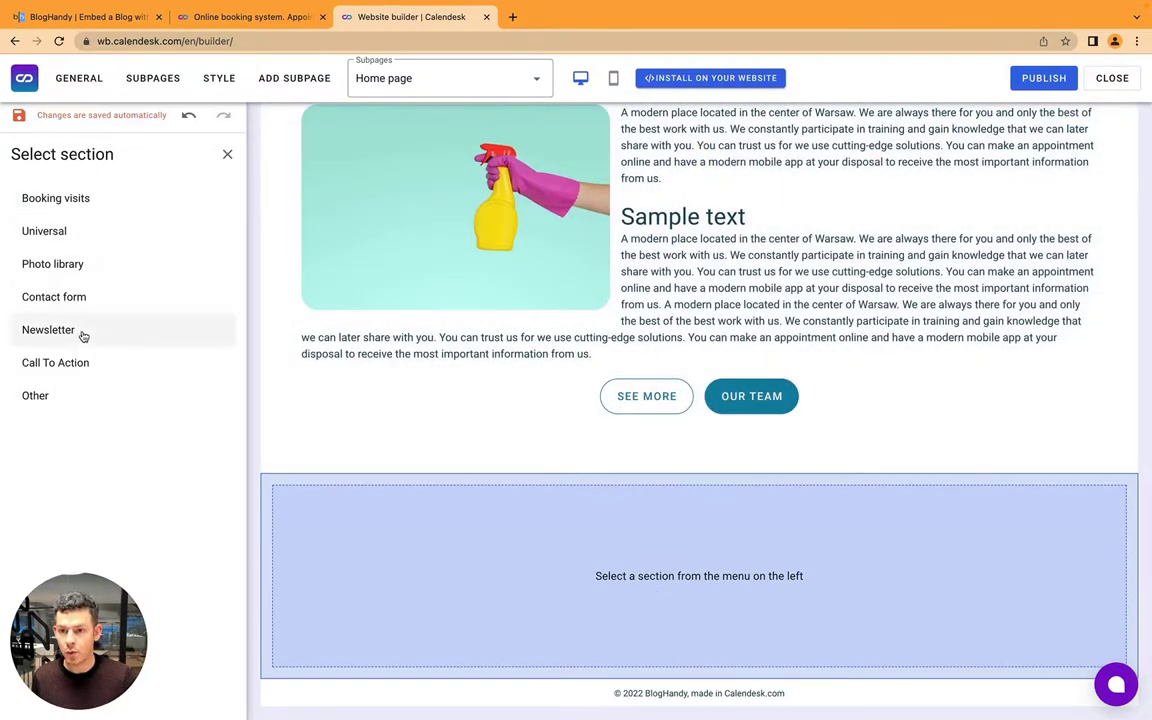
pyautogui.click(44, 399)
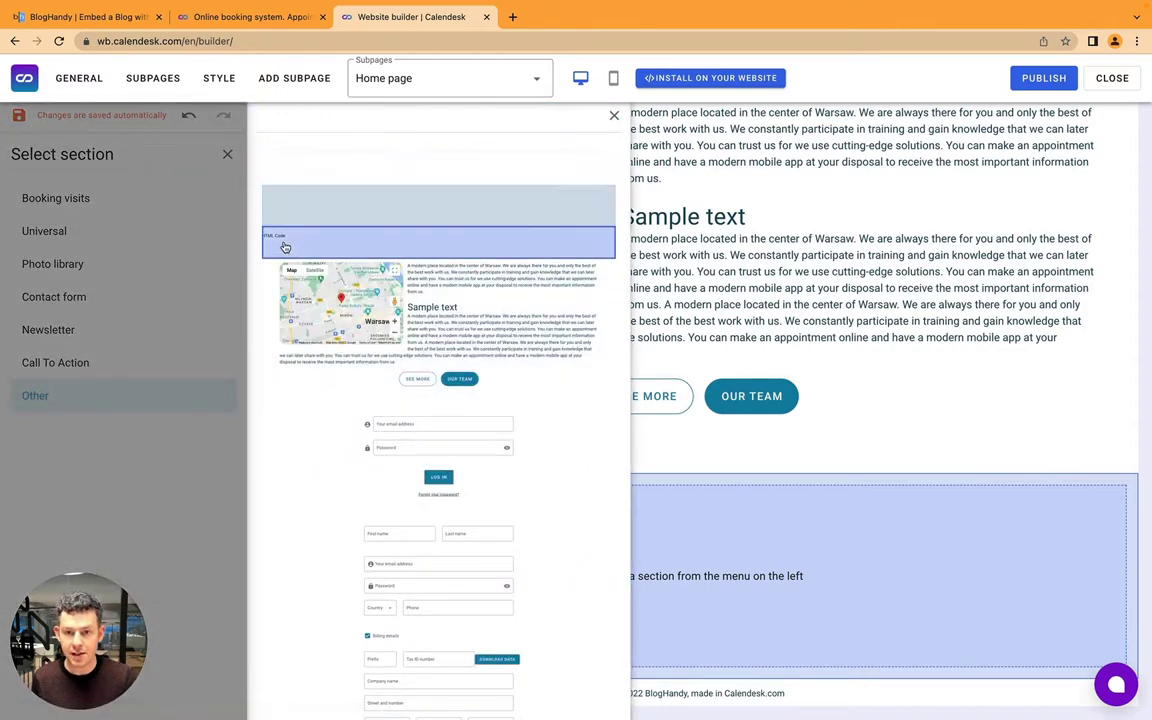
pyautogui.click(334, 244)
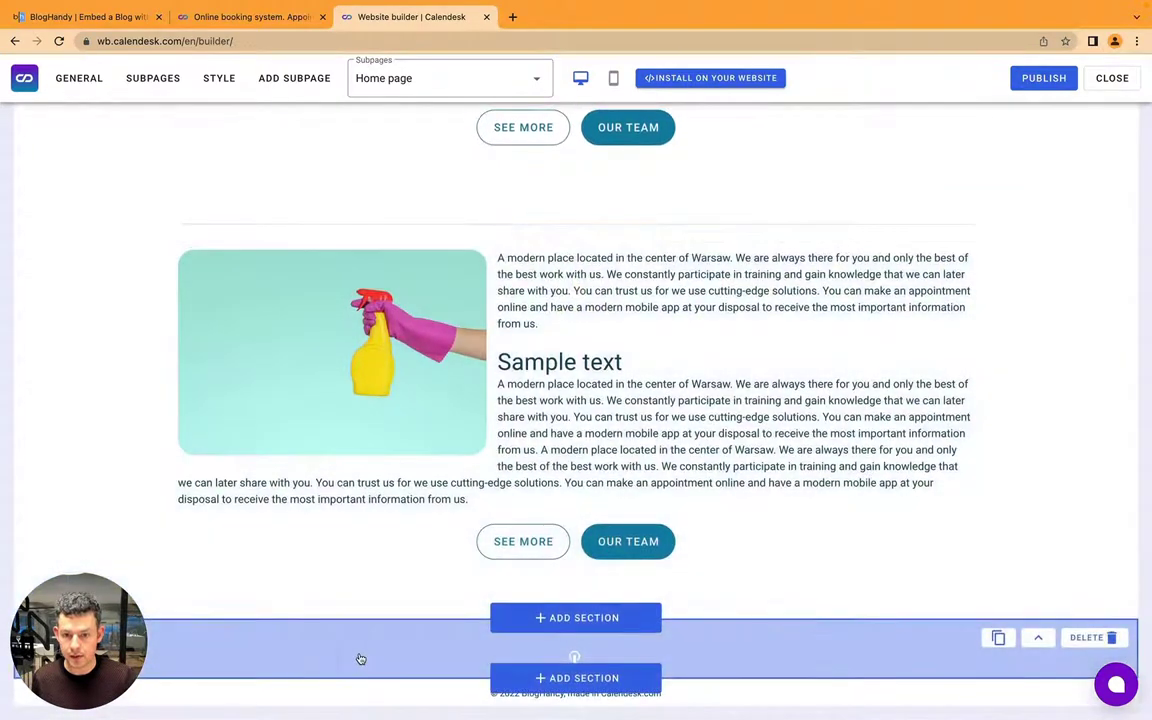
pyautogui.click(361, 659)
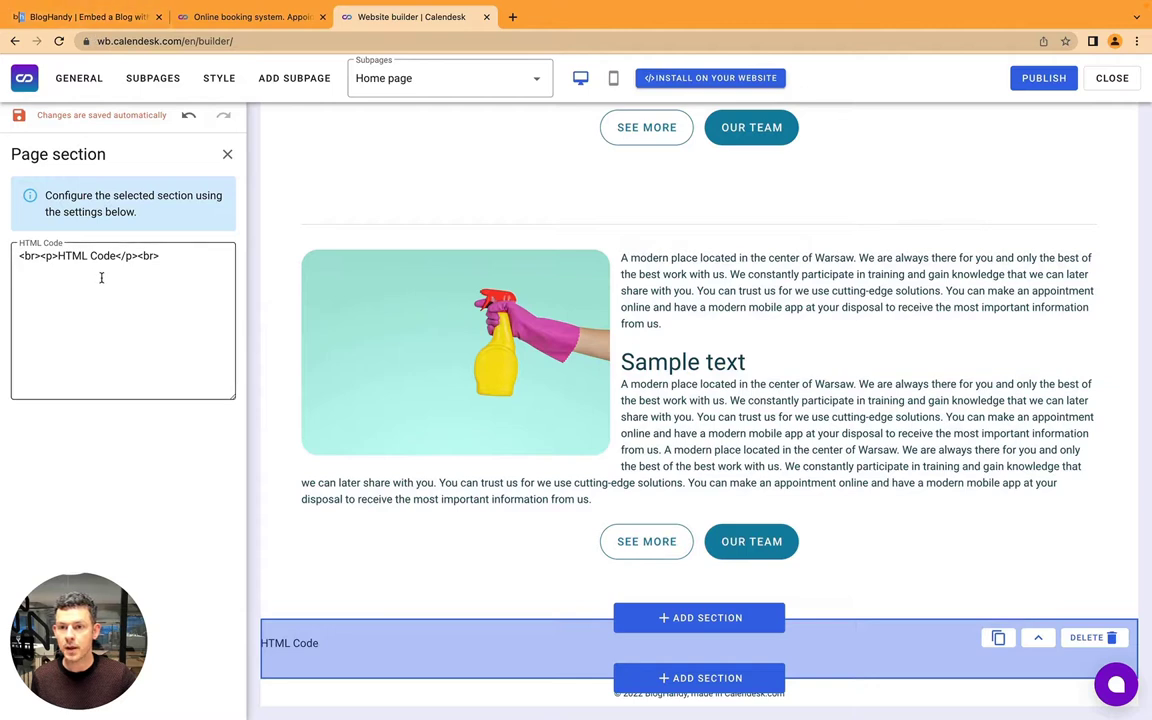
pyautogui.click(89, 20)
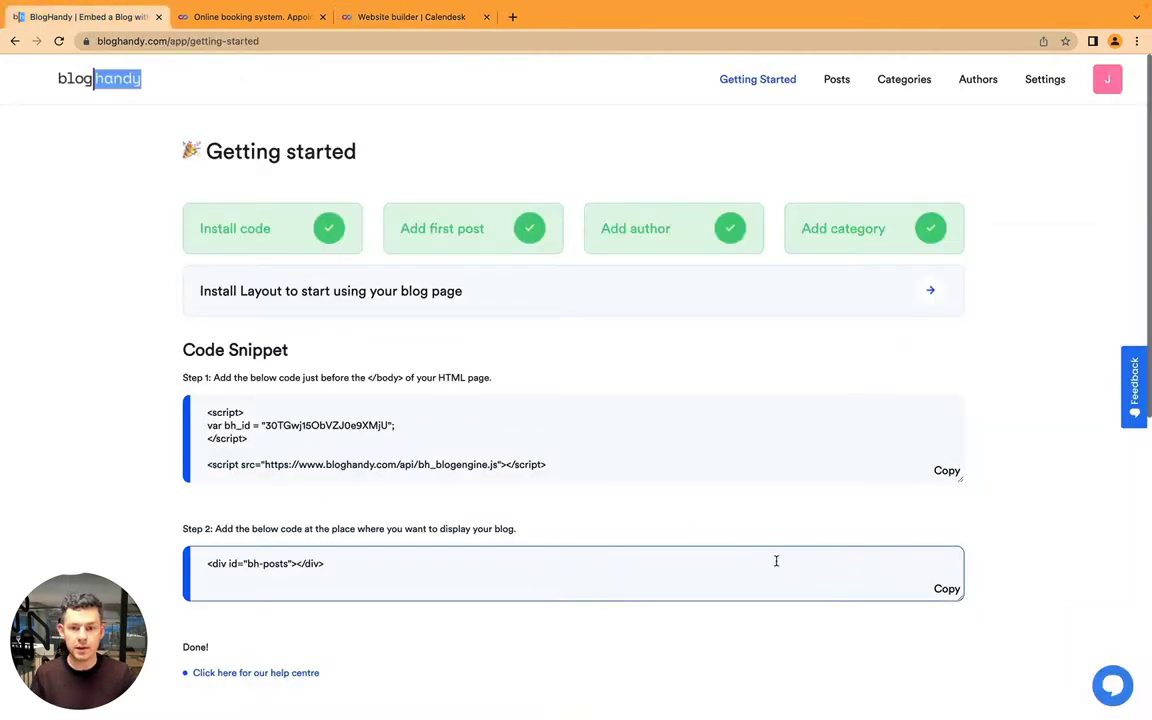
pyautogui.click(947, 589)
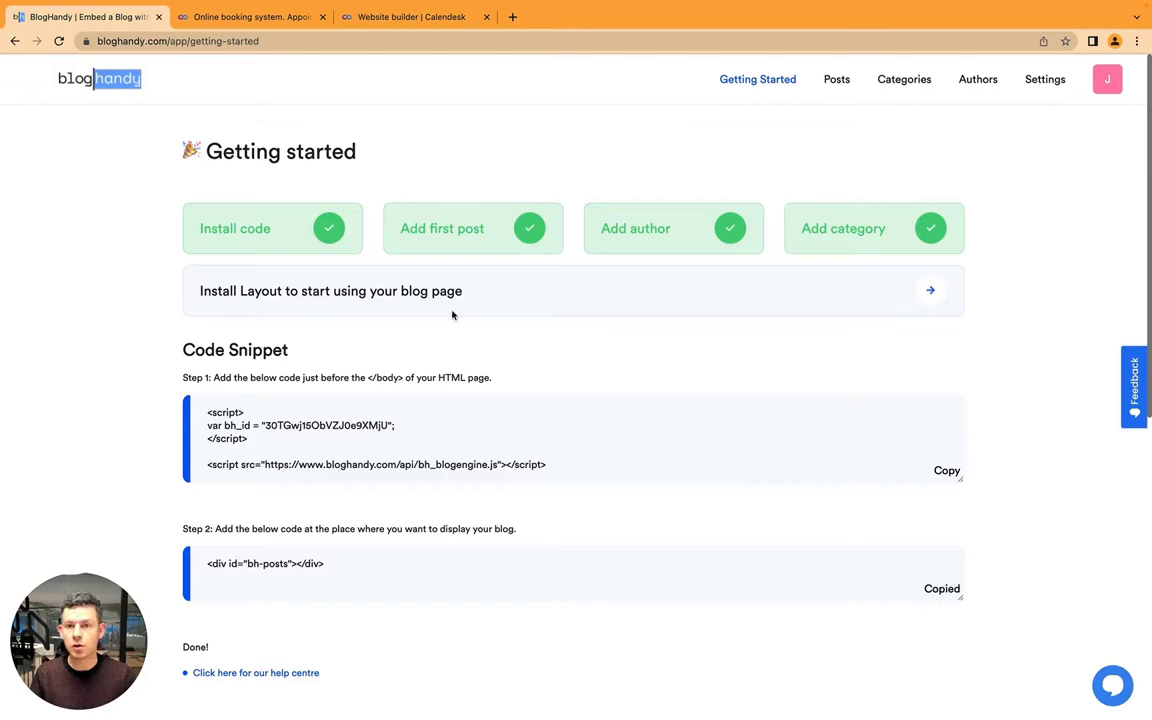
# Step: Replace the HTML Code section's placeholder with the bh-posts blog container code
pyautogui.click(442, 18)
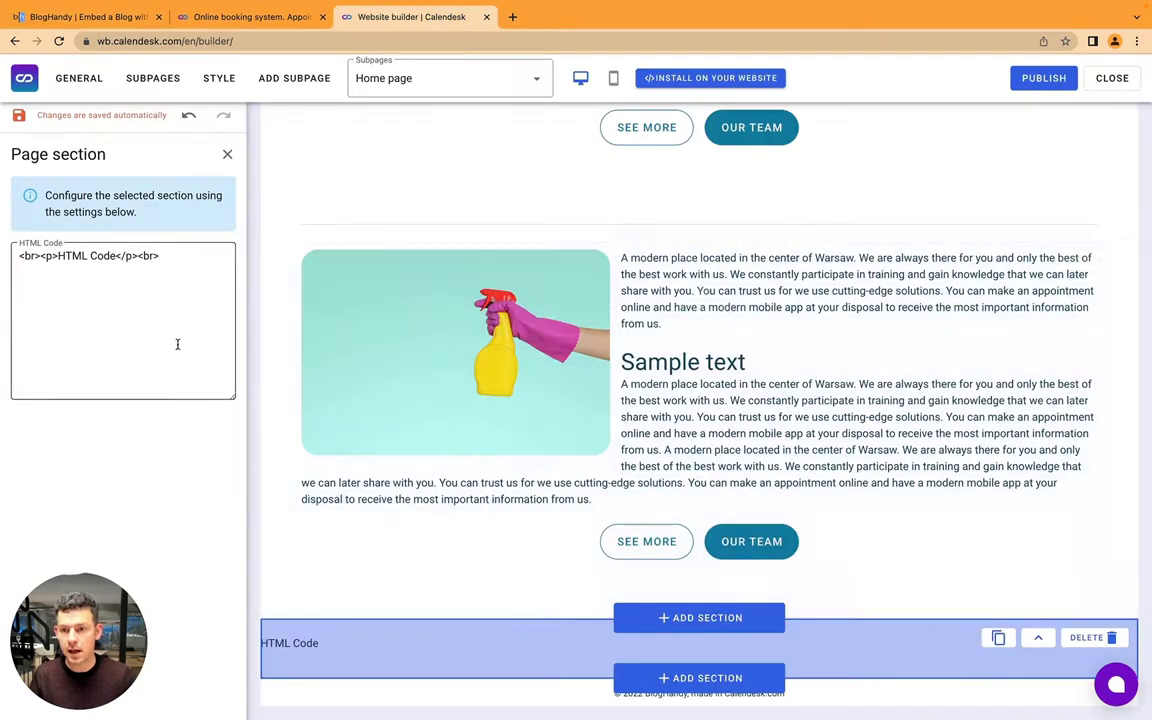
pyautogui.click(177, 344)
pyautogui.hotkey('ctrl', 'a')
pyautogui.hotkey('ctrl', 'v')
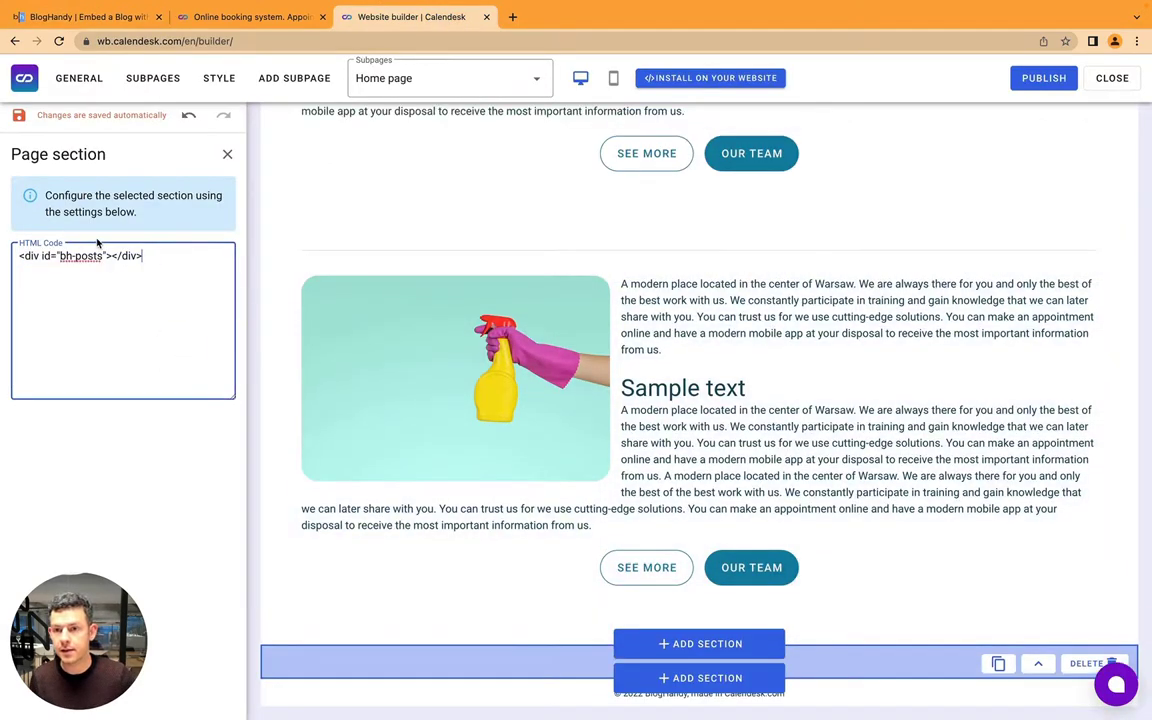
# Step: Close the section panel and publish the website, confirming in the 'Publish the page?' dialog
pyautogui.click(227, 154)
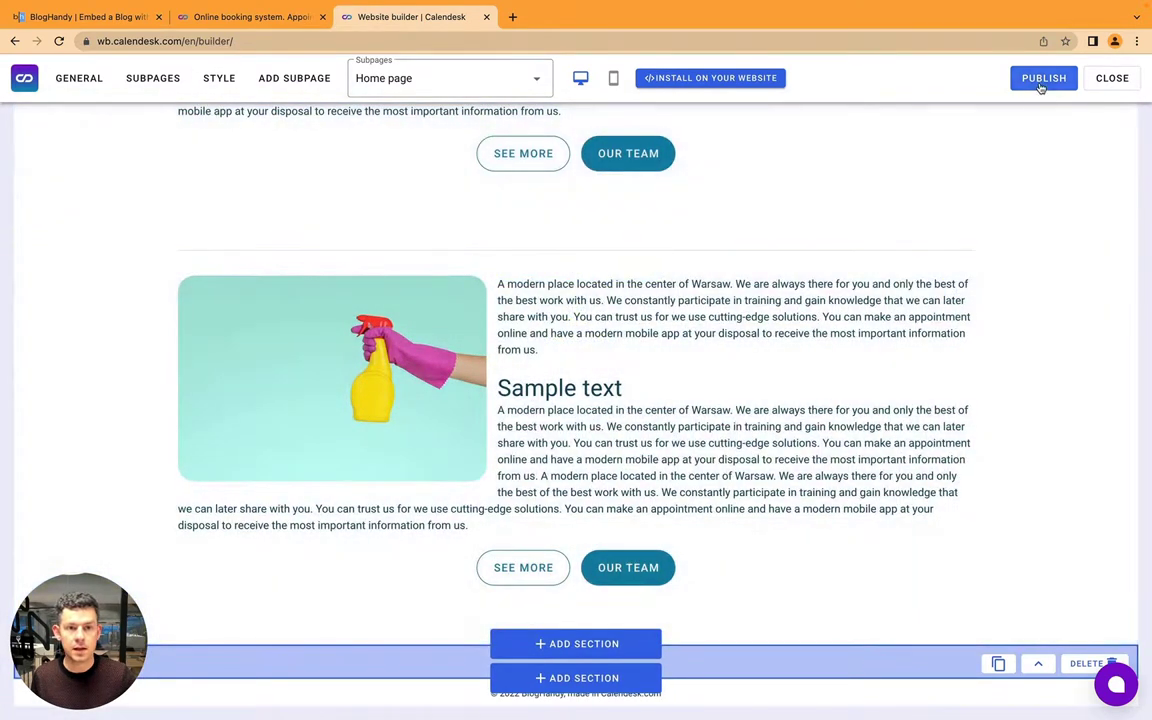
pyautogui.click(1040, 84)
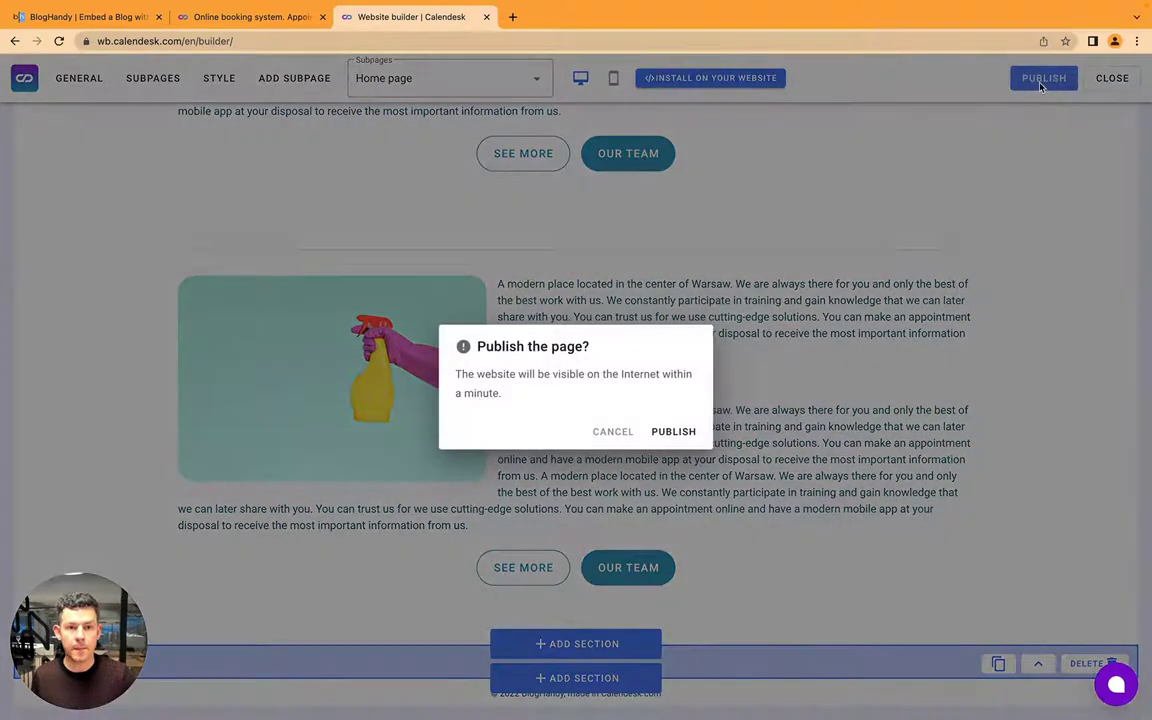
pyautogui.click(672, 432)
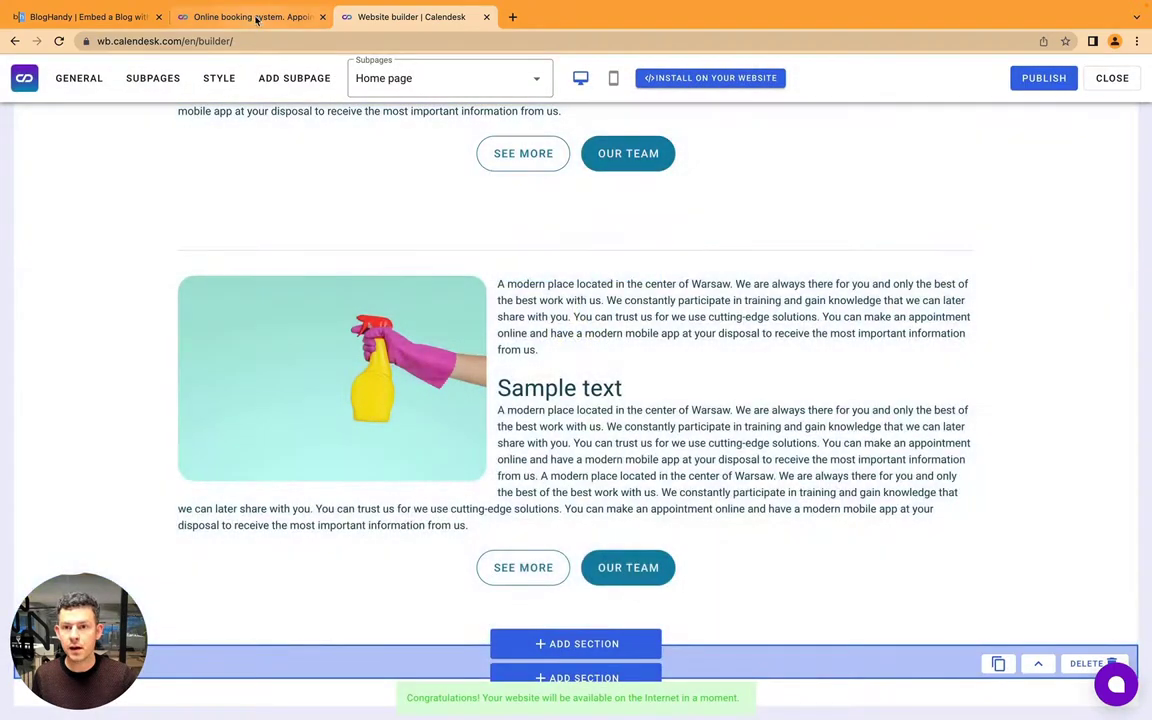
# Step: Copy the cleaning site's calendesk.net domain from the Websites list and open it in the browser
pyautogui.click(255, 18)
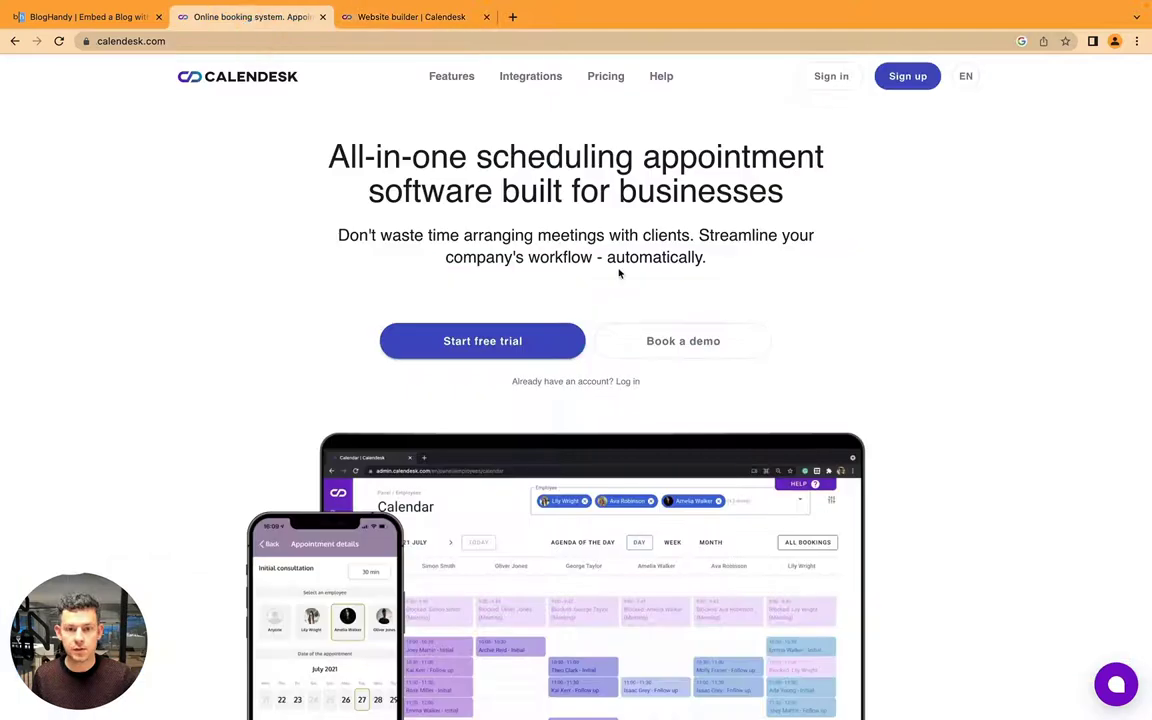
pyautogui.click(400, 17)
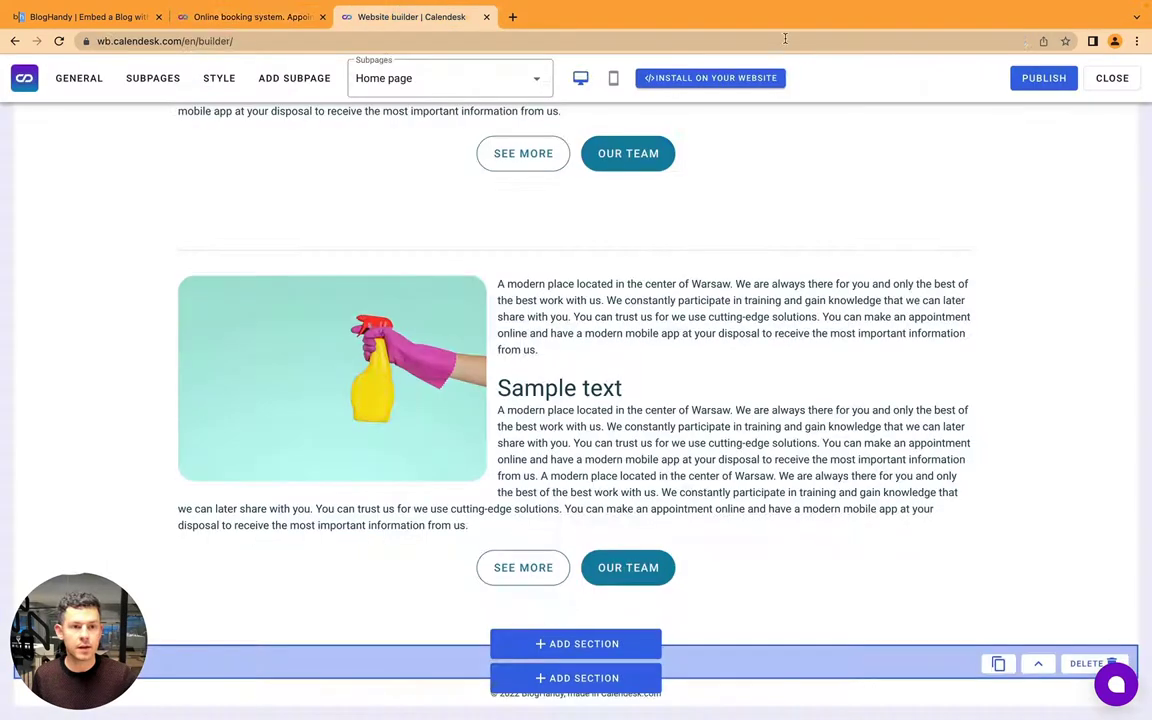
pyautogui.click(645, 248)
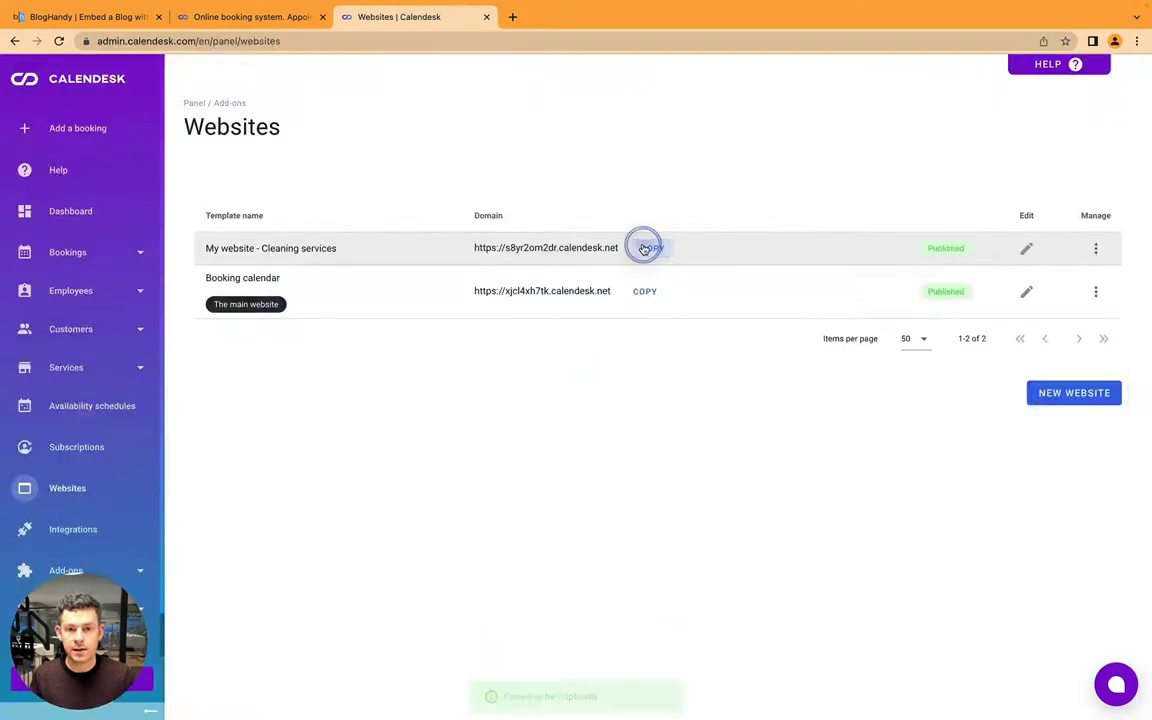
pyautogui.click(447, 40)
pyautogui.press('super+v')
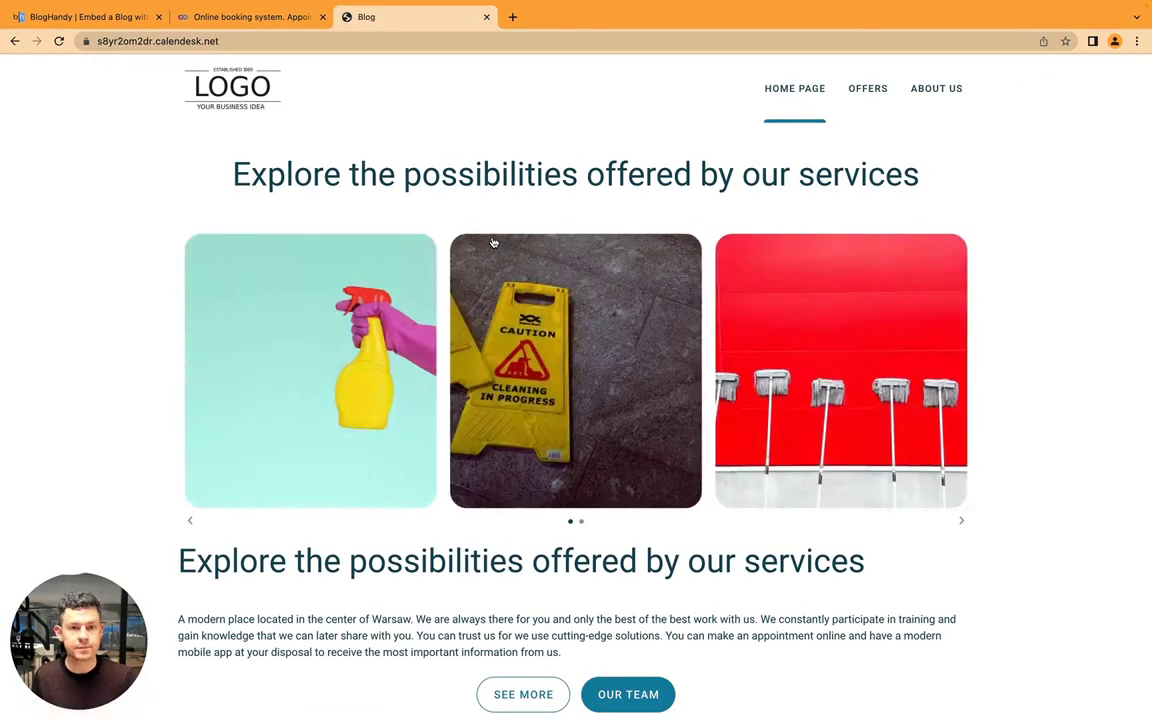
# Step: Scroll down to the blog cards on the live site and copy its web address
pyautogui.scroll(-8, 492, 242)
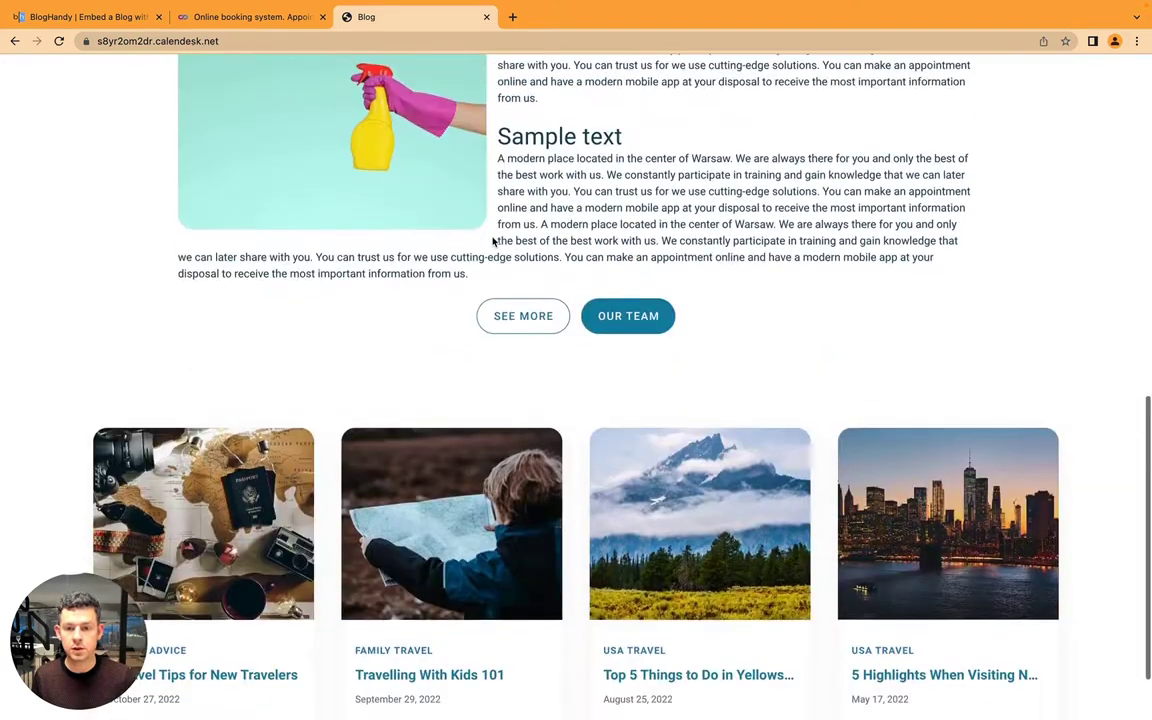
pyautogui.scroll(-1, 492, 242)
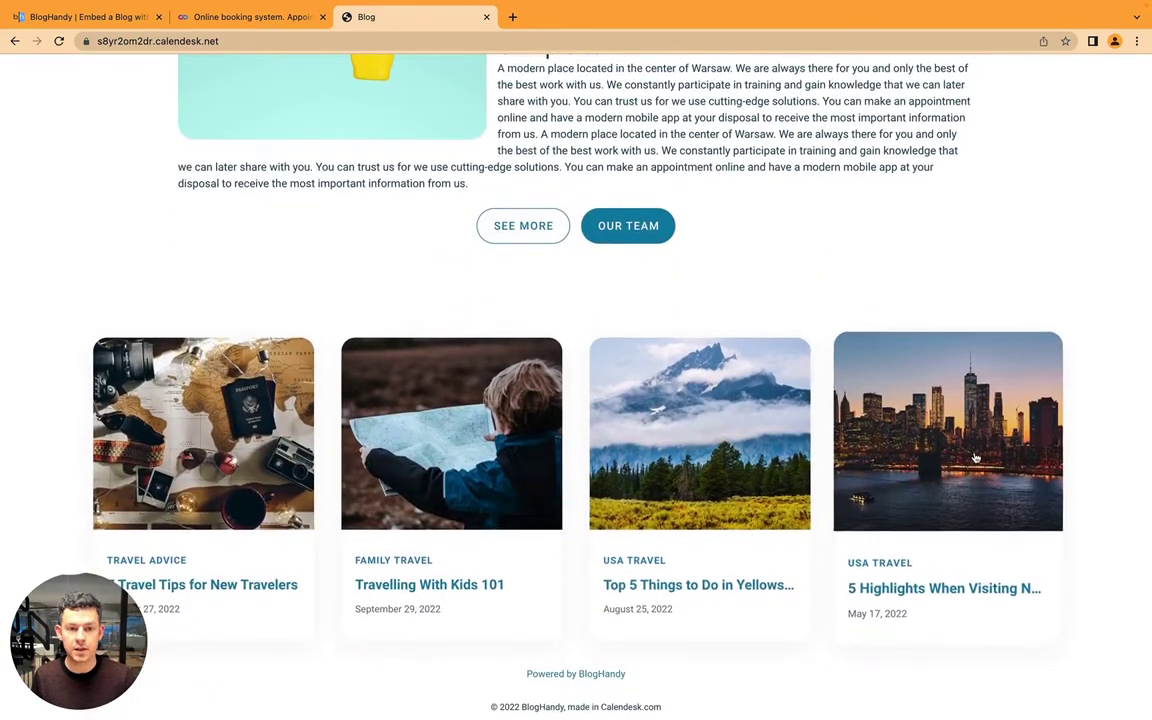
pyautogui.click(280, 42)
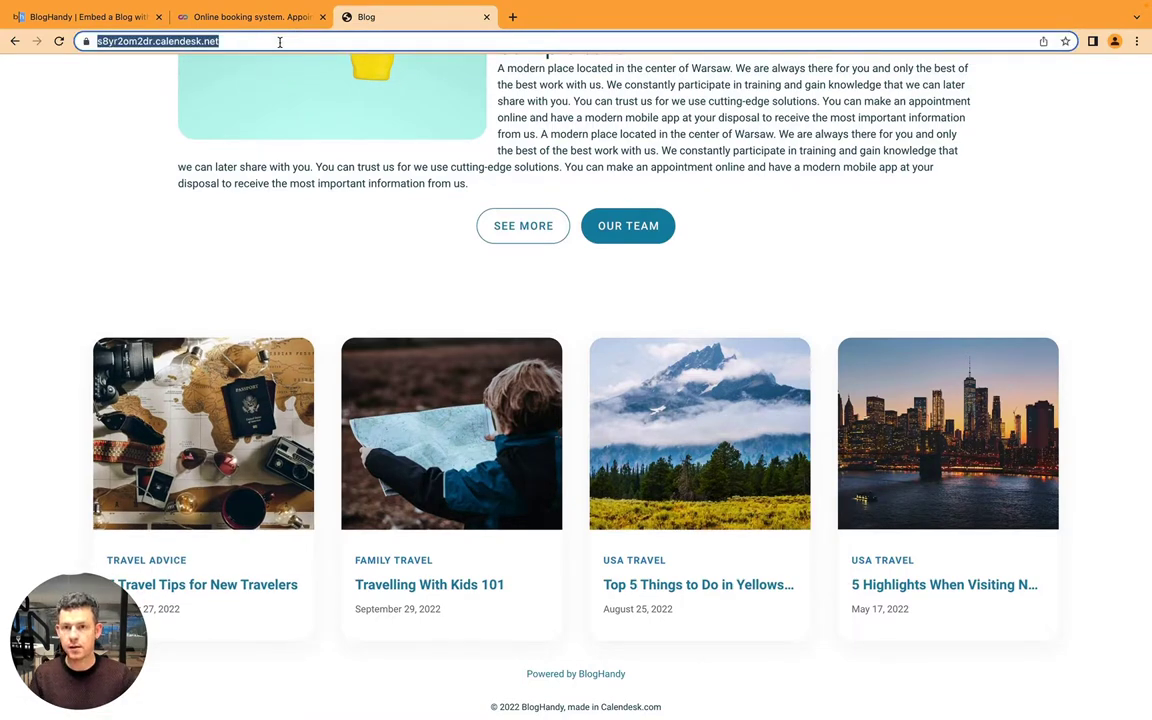
# Step: Set BlogHandy's Blog URL to the live calendesk.net site address and save all changes
pyautogui.click(100, 18)
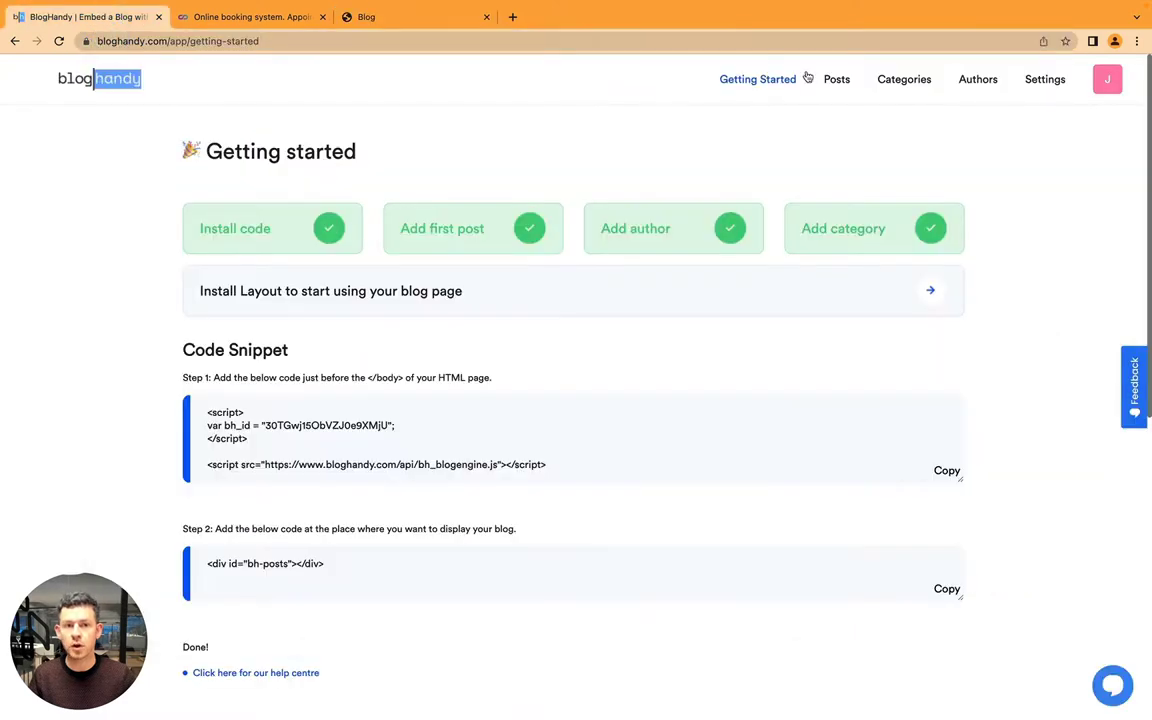
pyautogui.click(1040, 79)
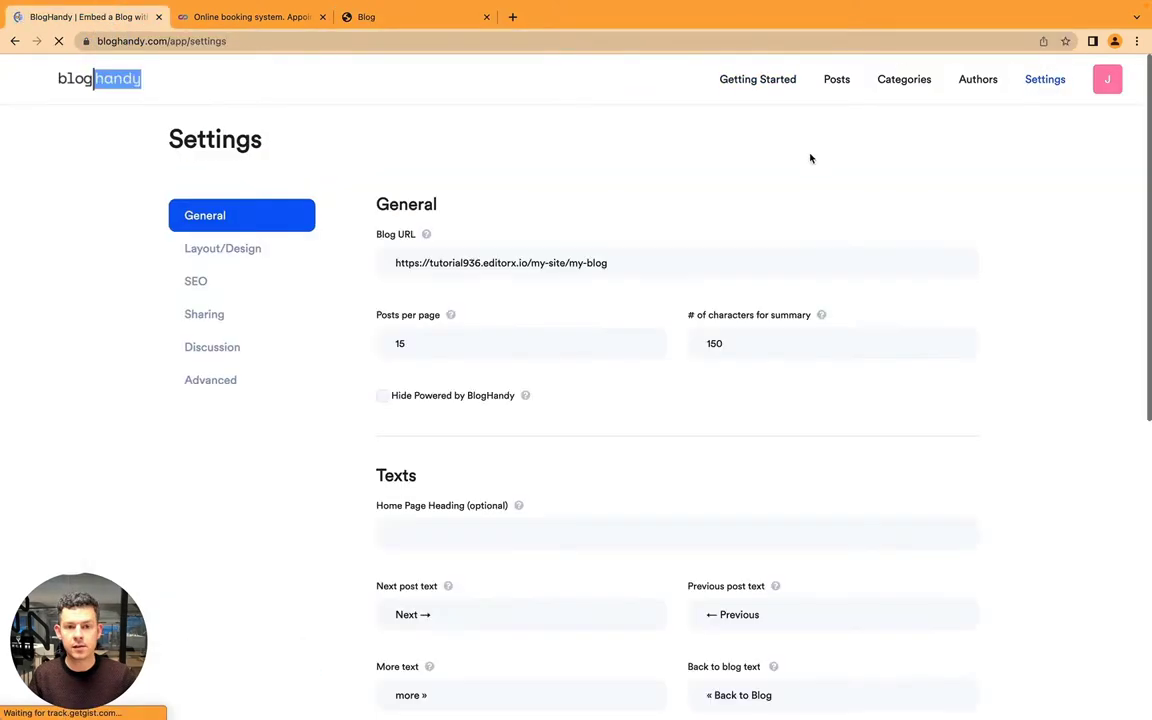
pyautogui.tripleClick(508, 267)
pyautogui.press('super+v')
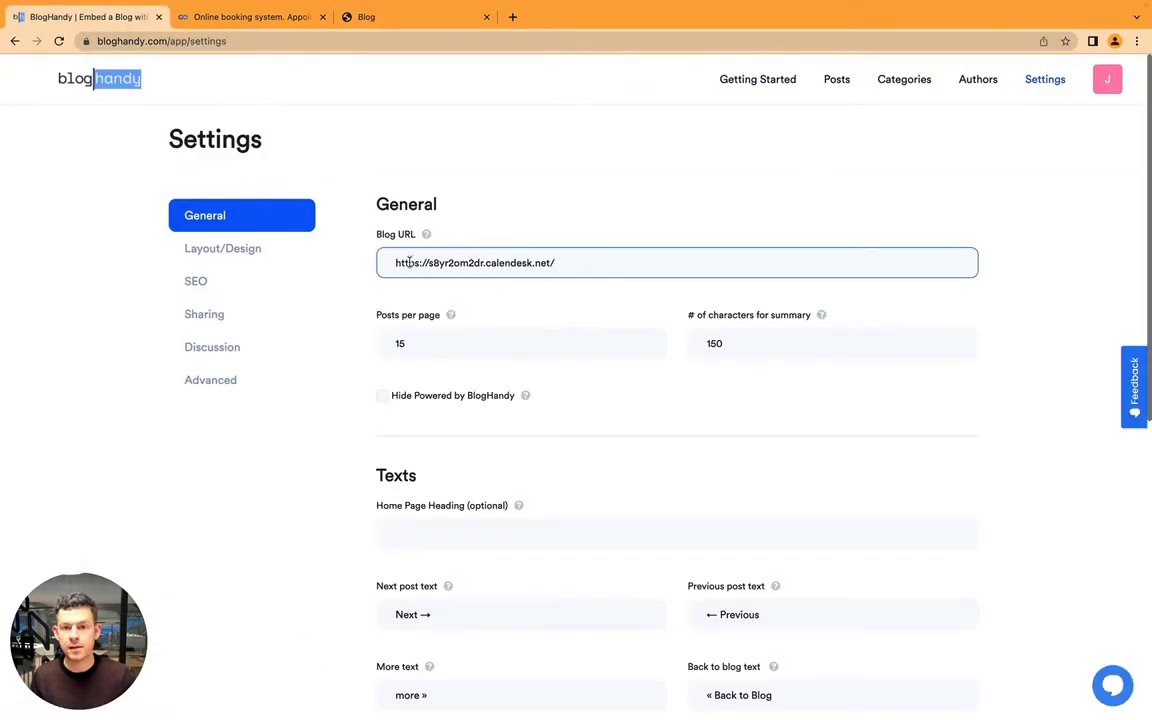
pyautogui.scroll(-5, 458, 303)
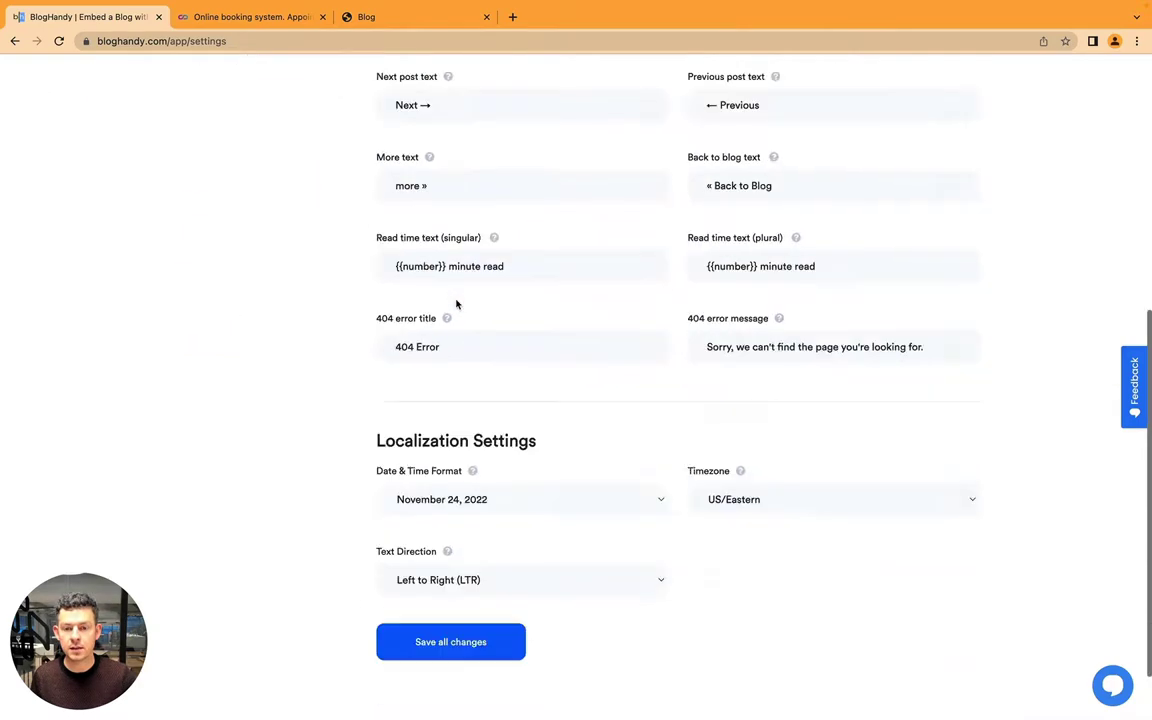
pyautogui.click(458, 608)
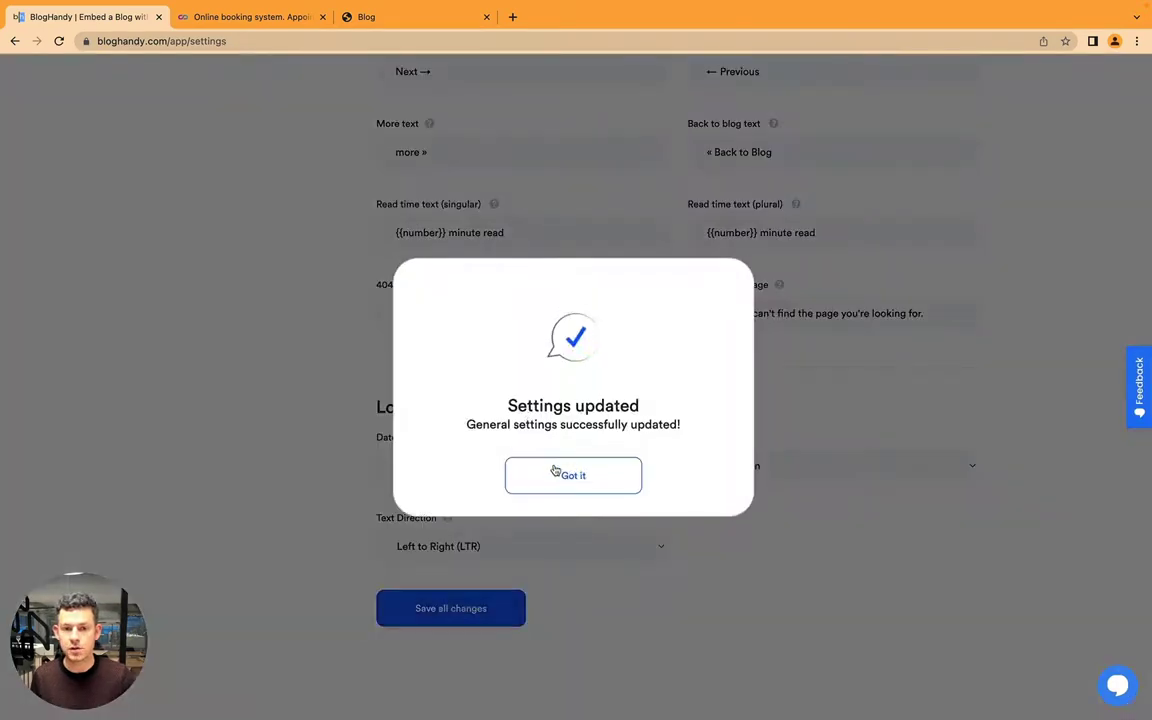
pyautogui.click(565, 473)
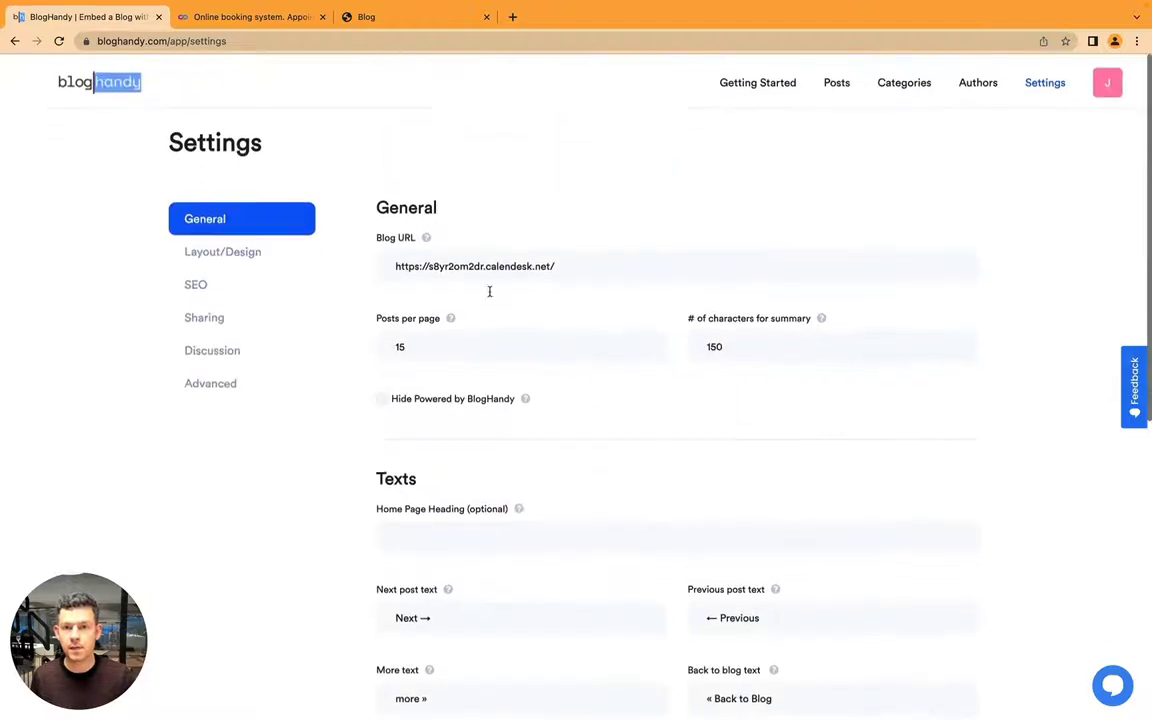
pyautogui.click(380, 16)
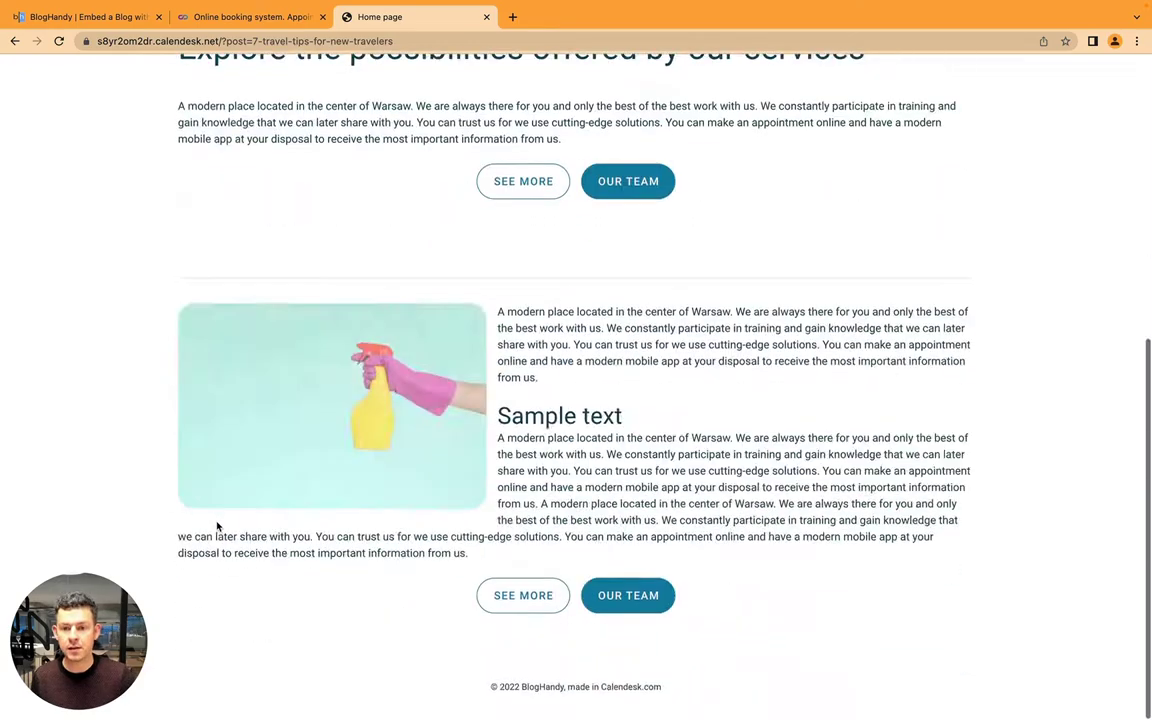
# Step: Scroll through the live site's blog content and go back to the blog index
pyautogui.scroll(5, 218, 526)
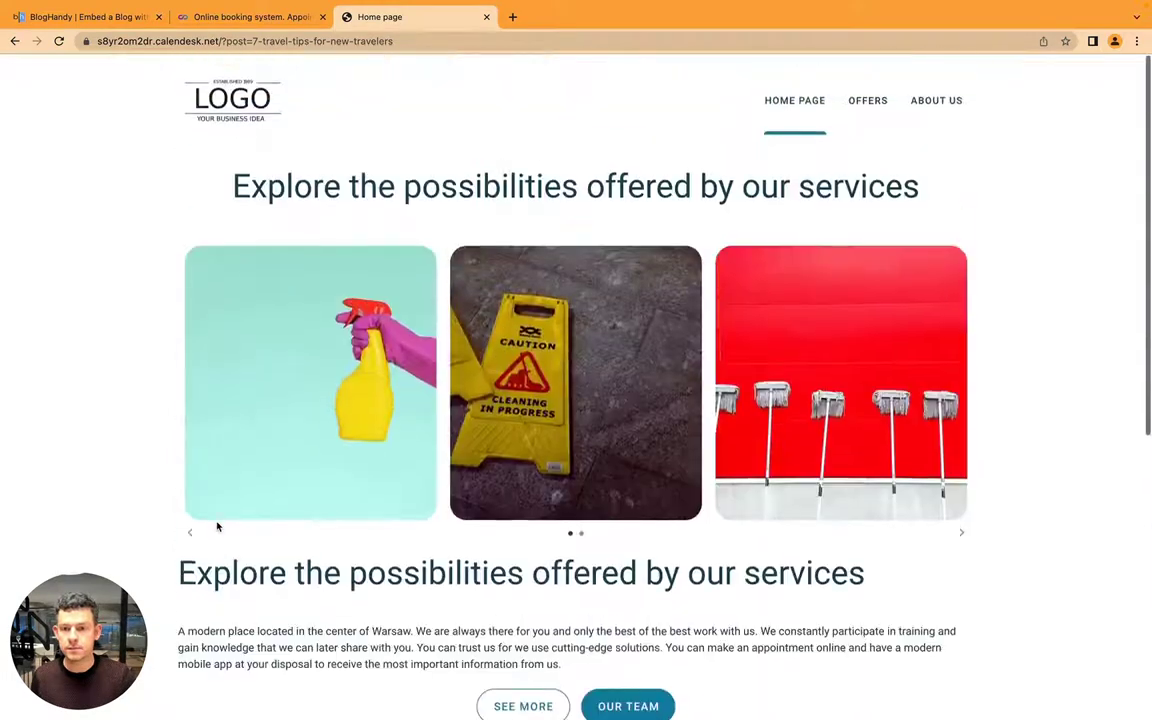
pyautogui.scroll(-5, 216, 522)
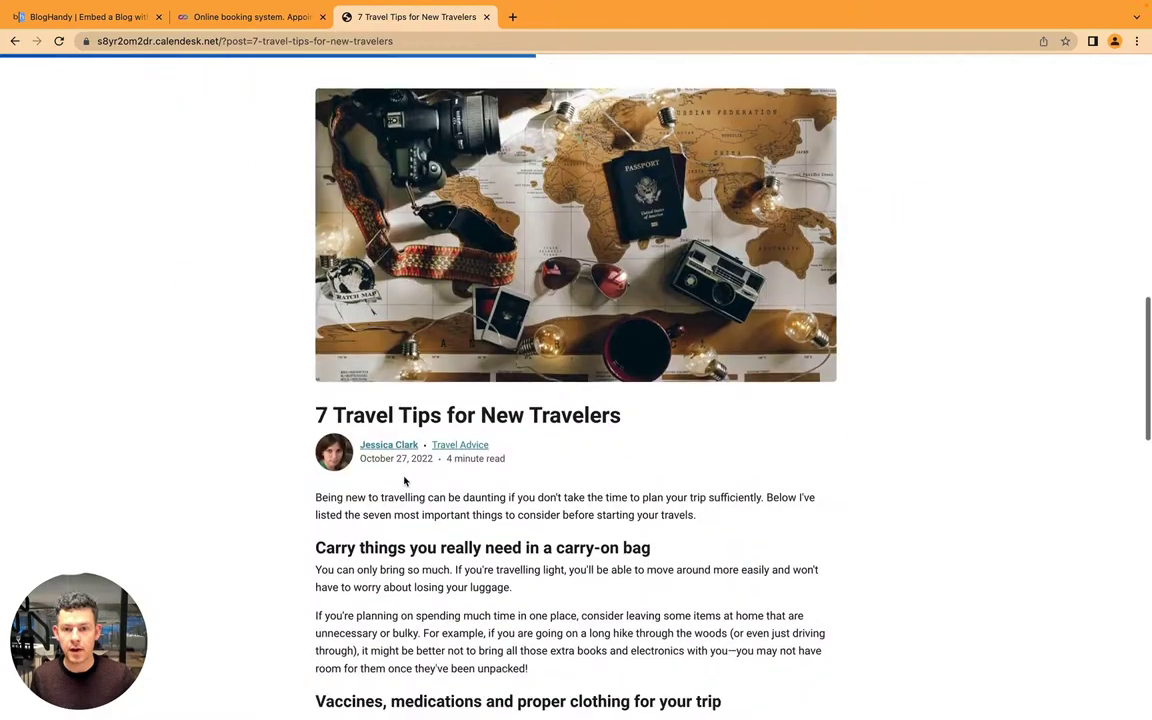
pyautogui.scroll(-12, 404, 479)
pyautogui.scroll(-5, 404, 477)
pyautogui.click(350, 612)
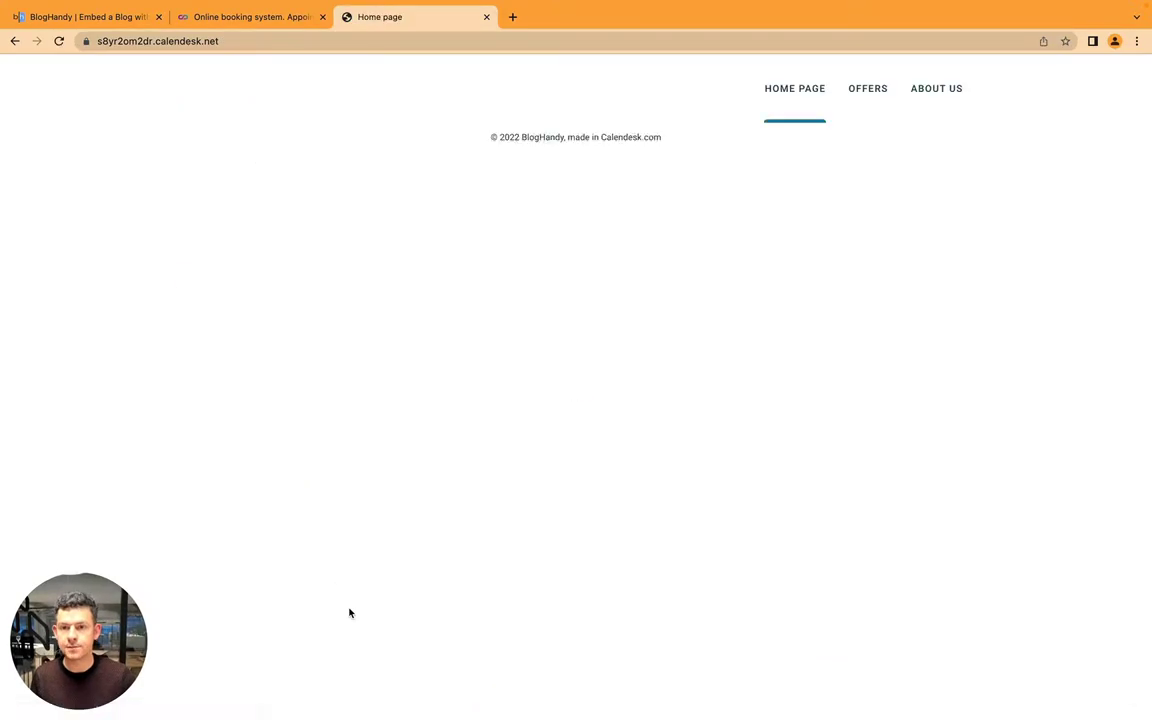
# Step: Open the '7 Travel Tips for New Travelers' post card and scroll through the post
pyautogui.scroll(-10, 350, 612)
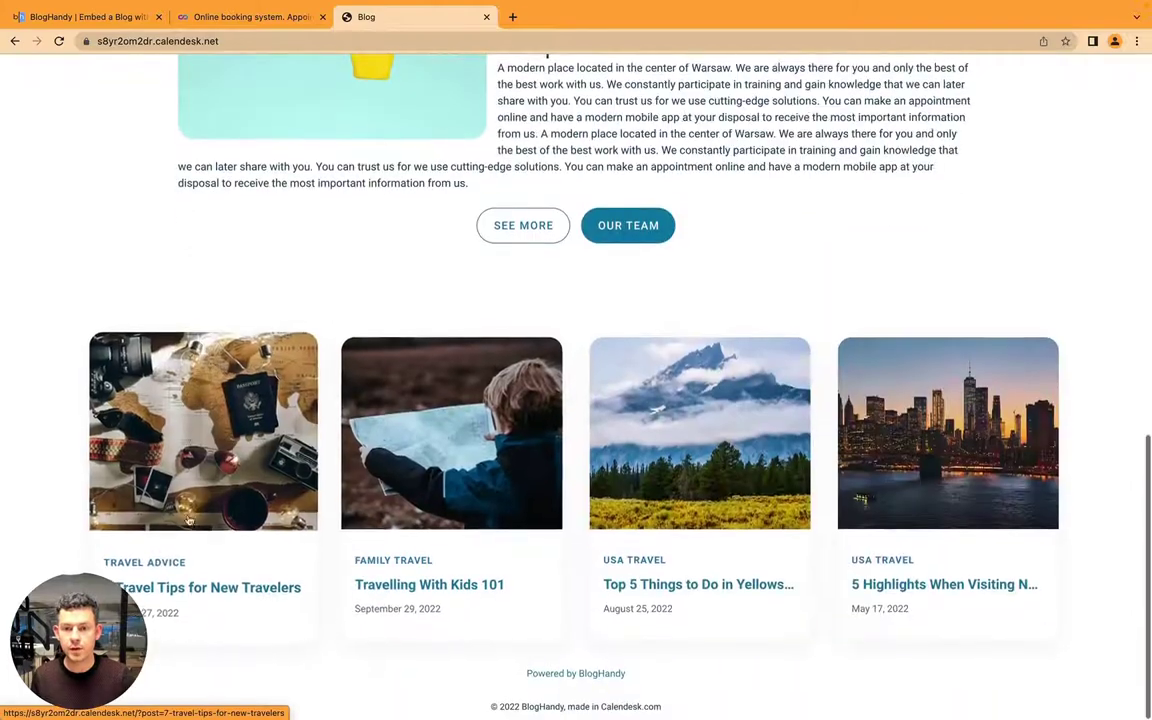
pyautogui.click(212, 482)
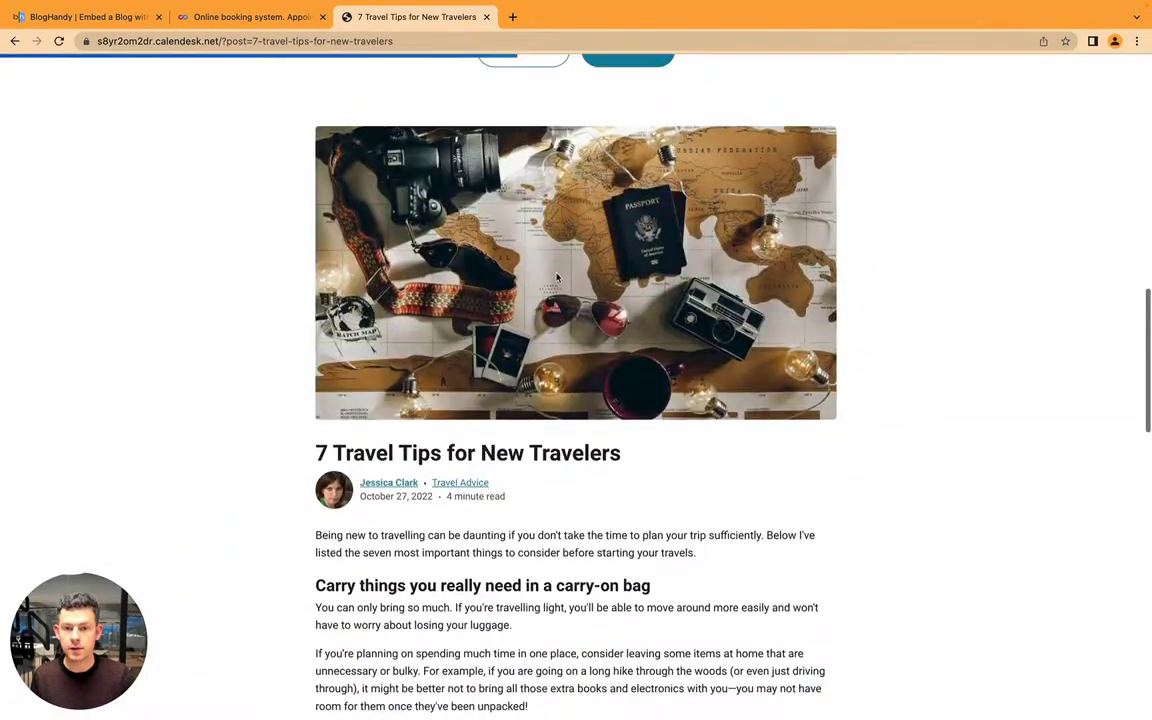
pyautogui.scroll(-10, 509, 424)
pyautogui.scroll(-3, 509, 420)
pyautogui.scroll(15, 509, 422)
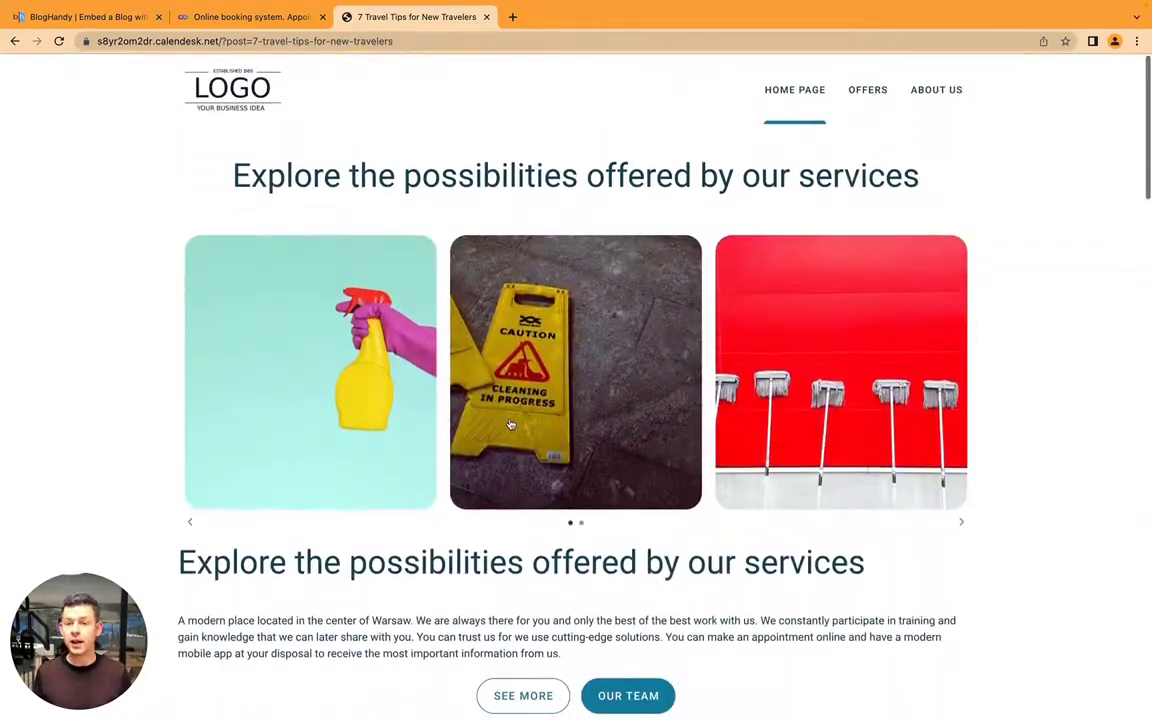